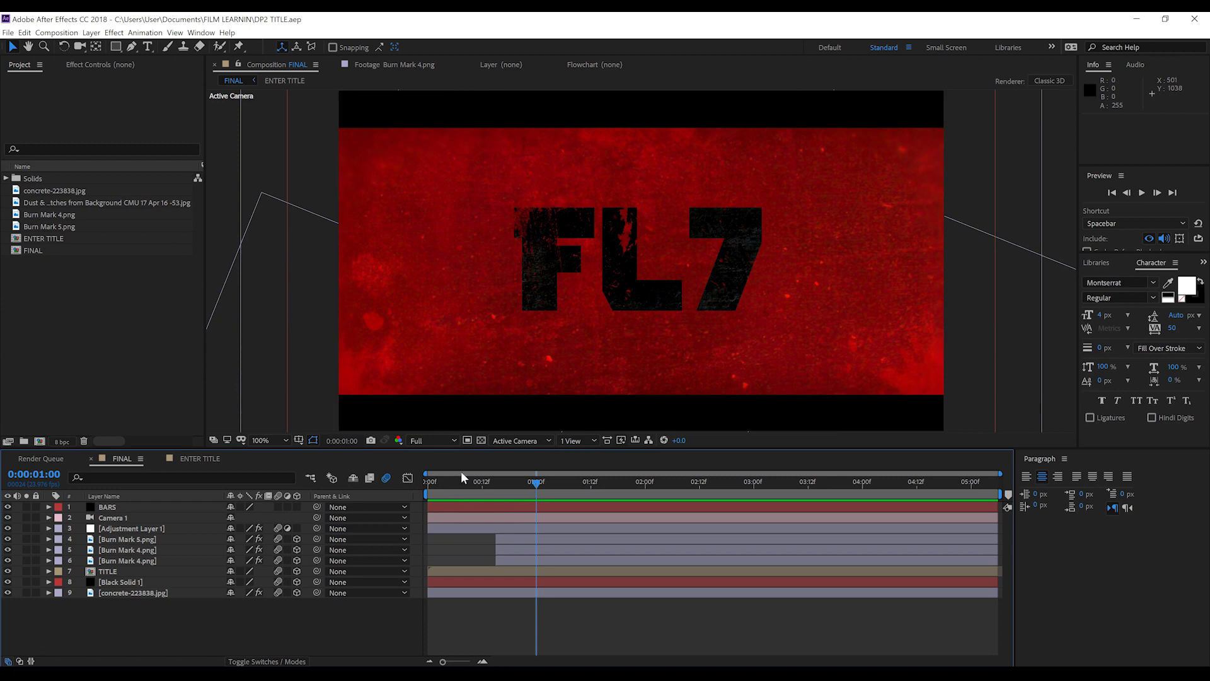
Step: Scrub the FL7 title animation and show Camera 1's Position keyframes from the start
{"action": "left_click_drag", "start_coordinate": [435, 484], "coordinate": [569, 483]}
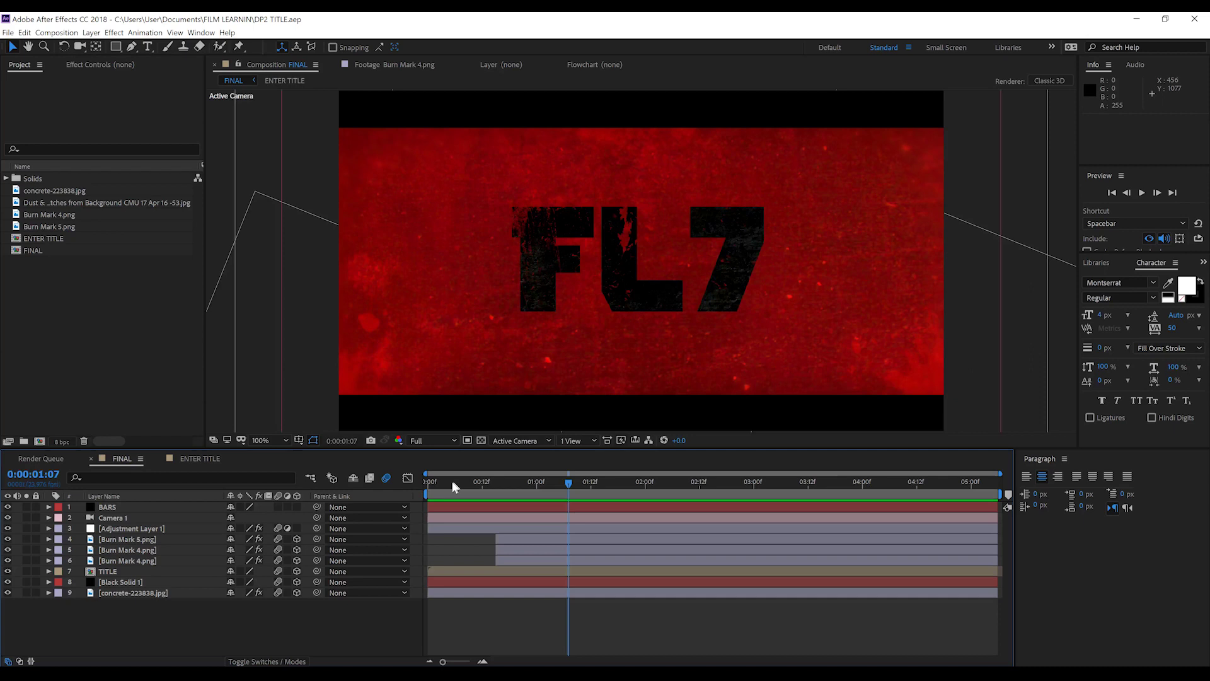
{"action": "left_click_drag", "start_coordinate": [454, 485], "coordinate": [569, 486]}
{"action": "left_click", "coordinate": [123, 517]}
{"action": "key", "text": "p"}
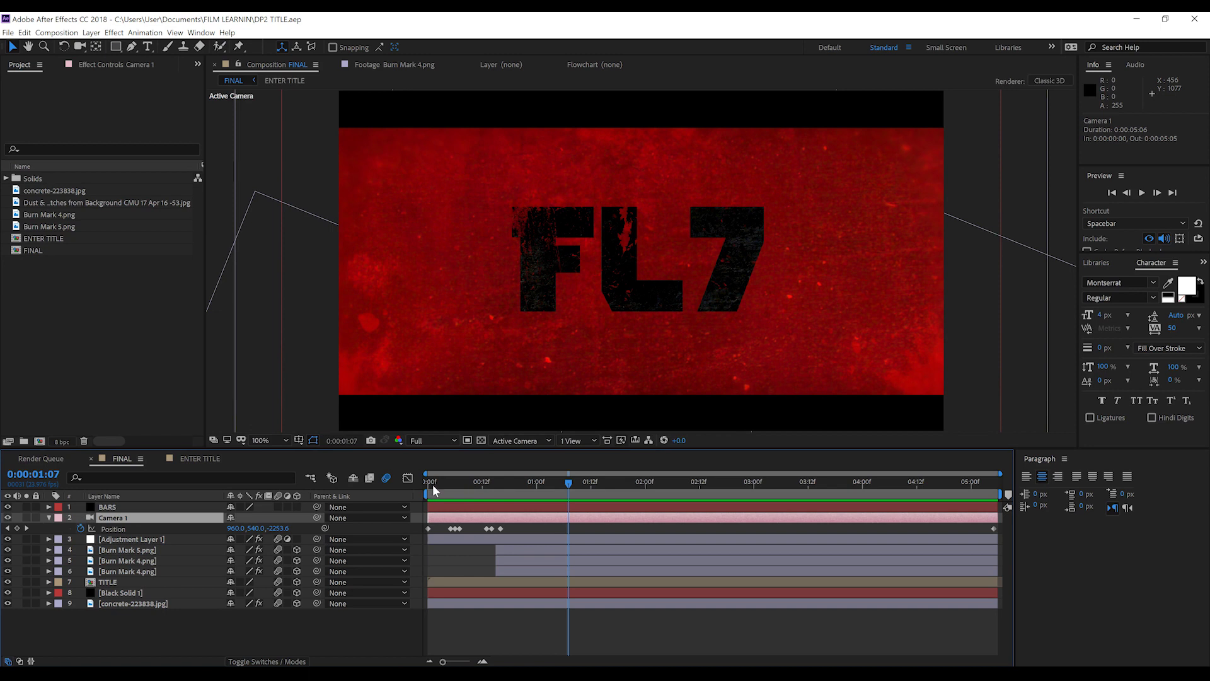
{"action": "left_click_drag", "start_coordinate": [433, 490], "coordinate": [381, 516]}
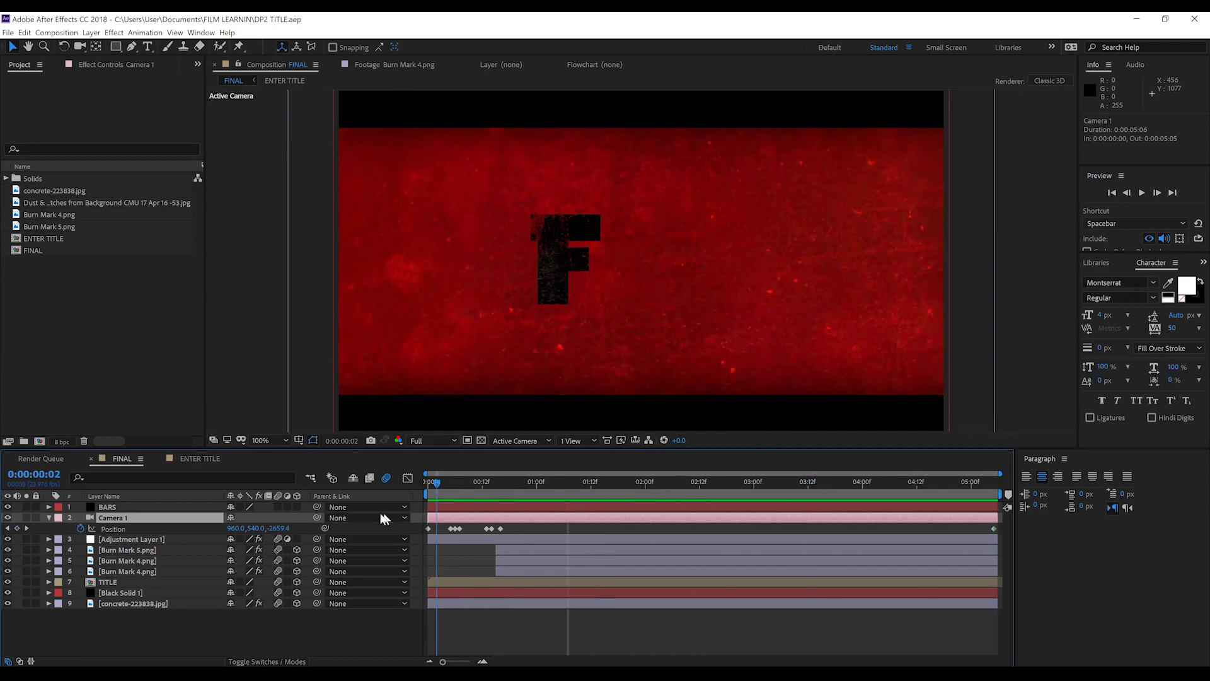
Step: Toggle the BARS letterbox off and on, go to frame 17, and inspect Adjustment Layer 1's blur
{"action": "left_click", "coordinate": [104, 508]}
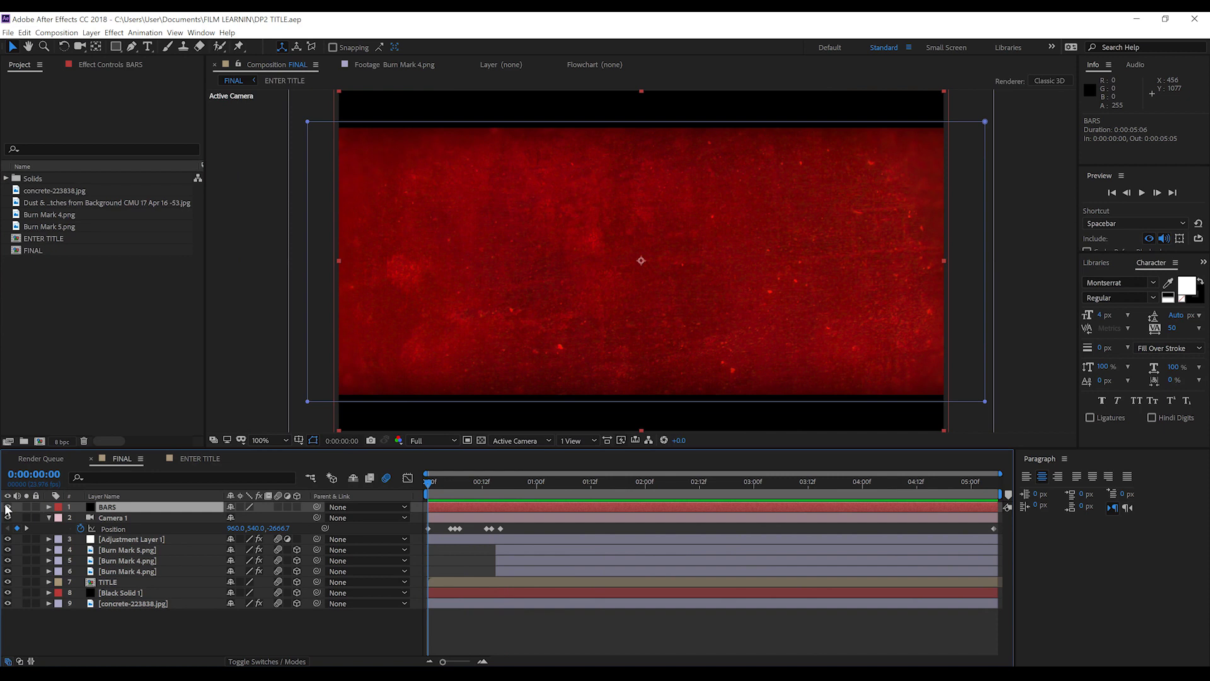
{"action": "left_click", "coordinate": [7, 507]}
{"action": "left_click", "coordinate": [8, 507]}
{"action": "left_click_drag", "start_coordinate": [486, 483], "coordinate": [504, 483]}
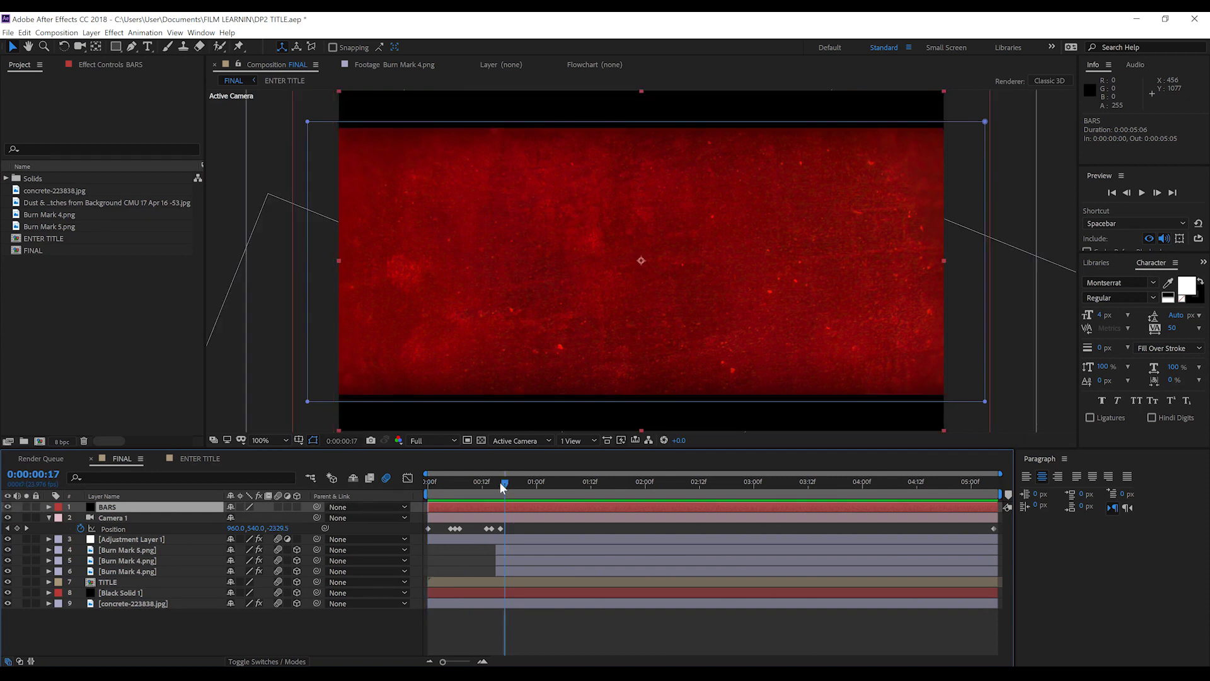
{"action": "left_click", "coordinate": [154, 538]}
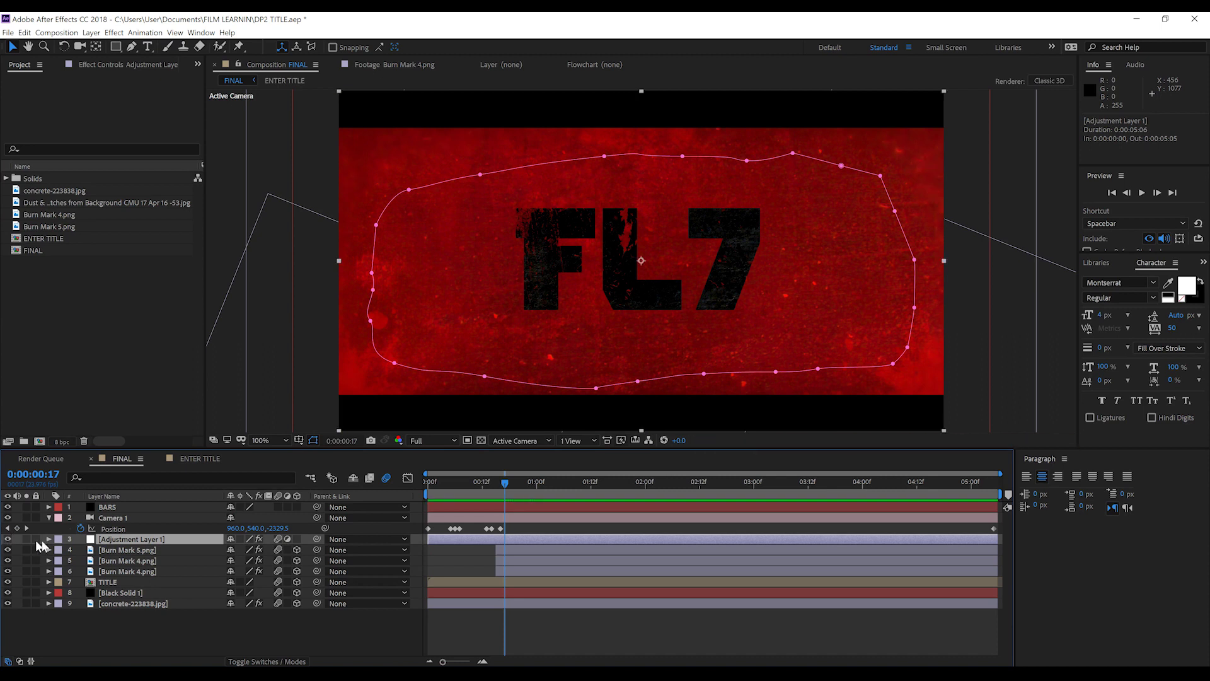
{"action": "left_click", "coordinate": [113, 65]}
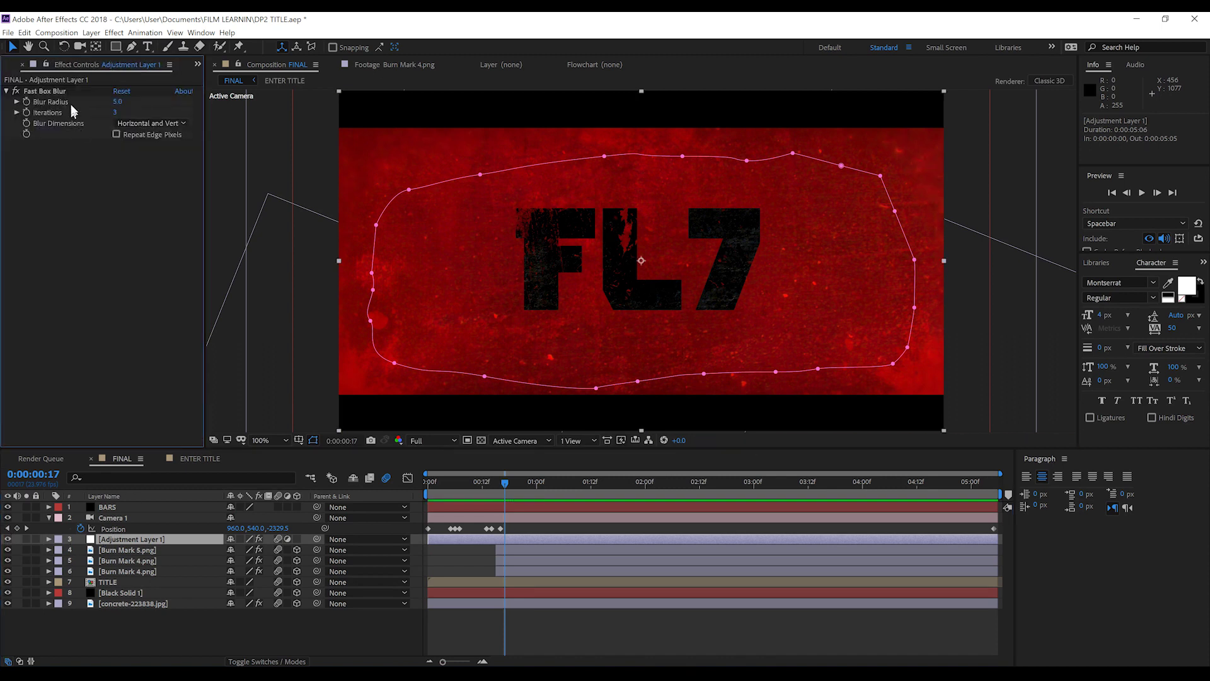
Step: Compare the Burn Mark layers' visibility, keep Burn Mark 4 on, and make Burn Mark 5 non-3D
{"action": "left_click", "coordinate": [147, 549]}
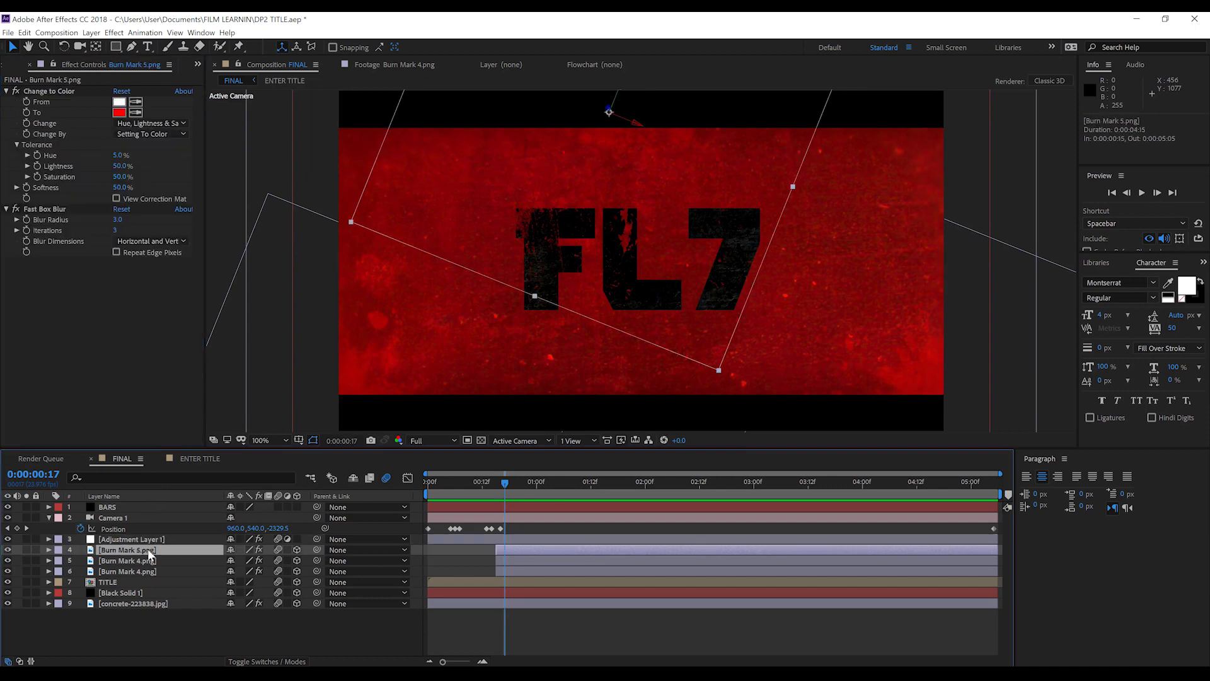
{"action": "left_click", "coordinate": [146, 561]}
{"action": "left_click", "coordinate": [146, 572]}
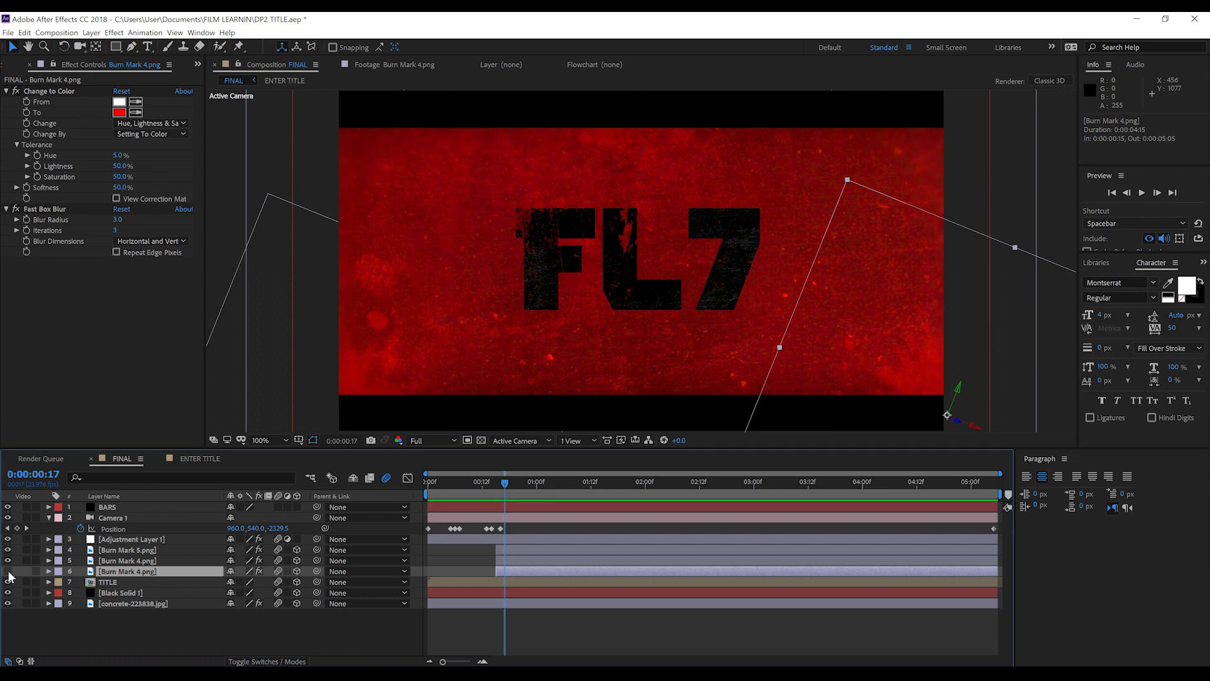
{"action": "left_click_drag", "start_coordinate": [8, 571], "coordinate": [9, 553]}
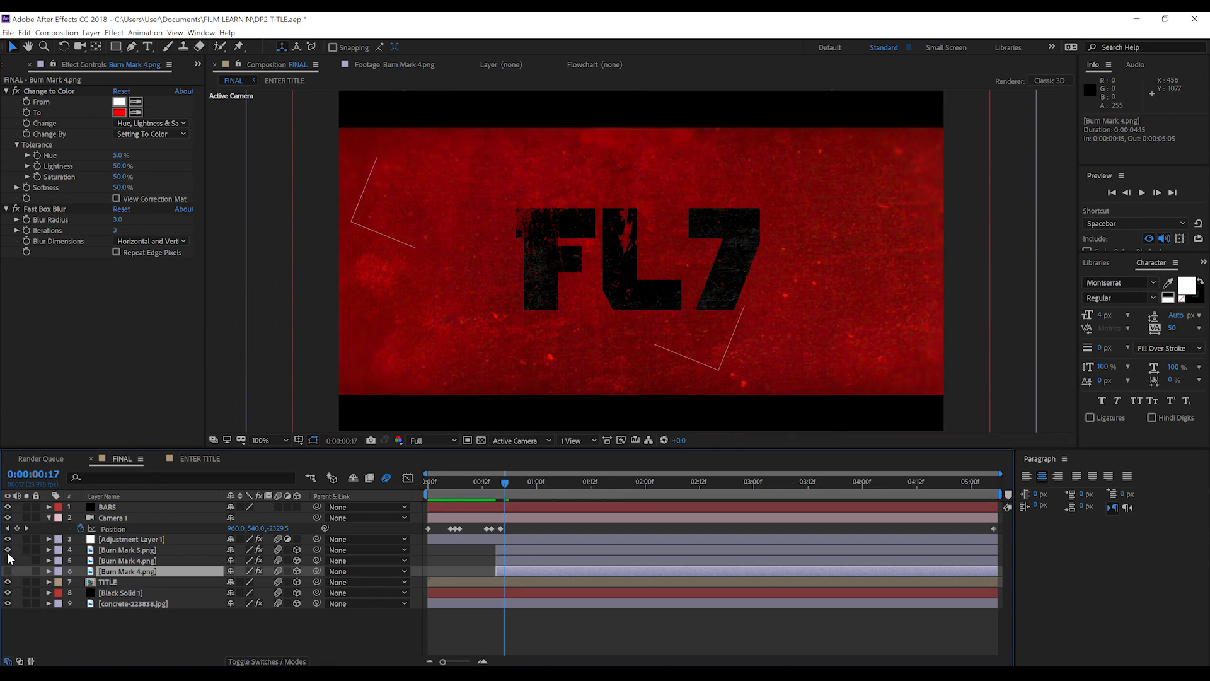
{"action": "left_click", "coordinate": [7, 571]}
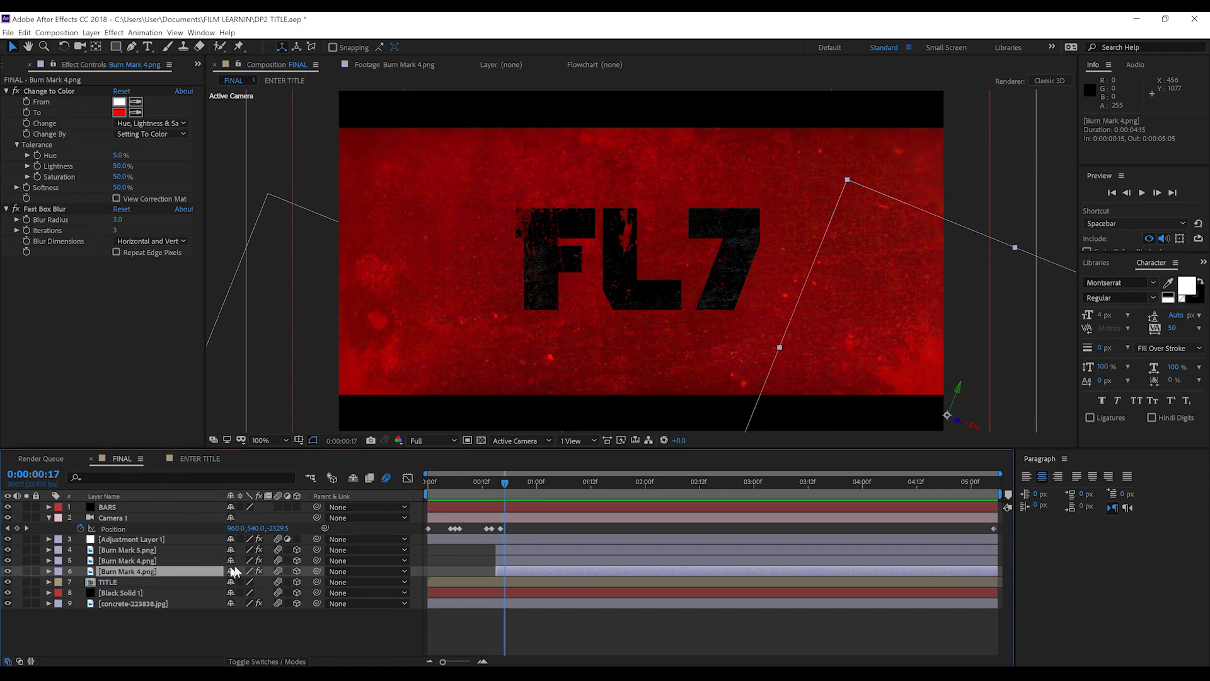
{"action": "left_click", "coordinate": [298, 550]}
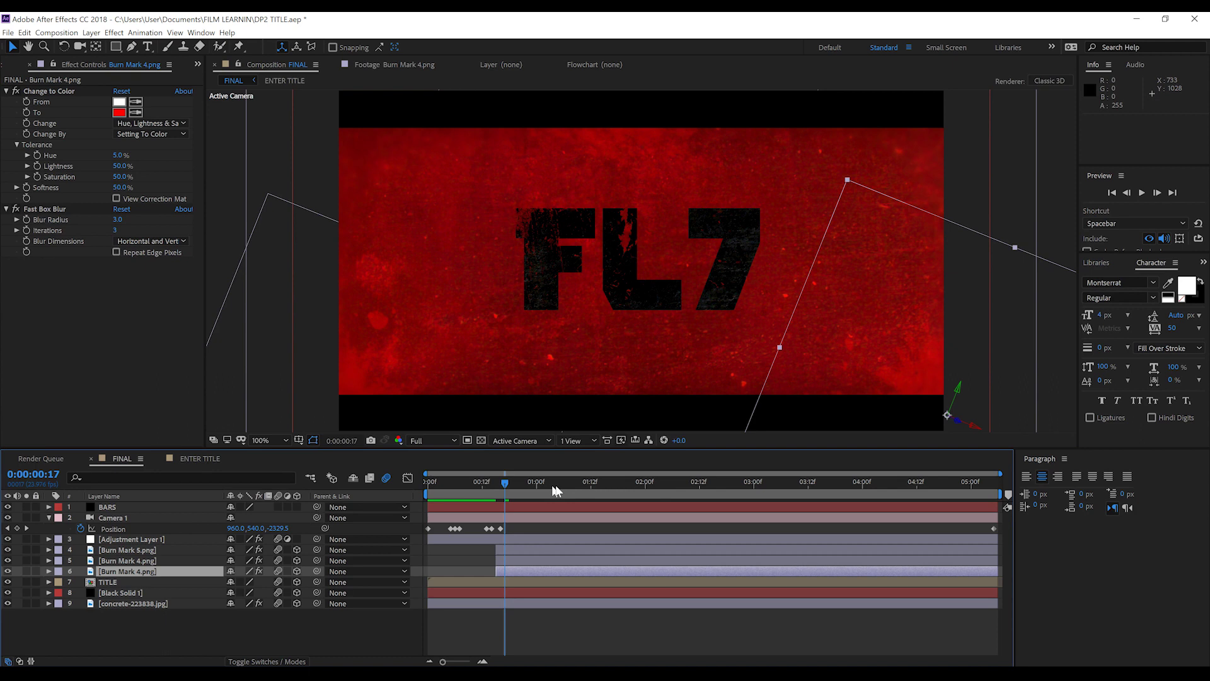
Step: Move later in the camera animation and check the TITLE and Black Solid 1 layers
{"action": "left_click_drag", "start_coordinate": [553, 486], "coordinate": [587, 486]}
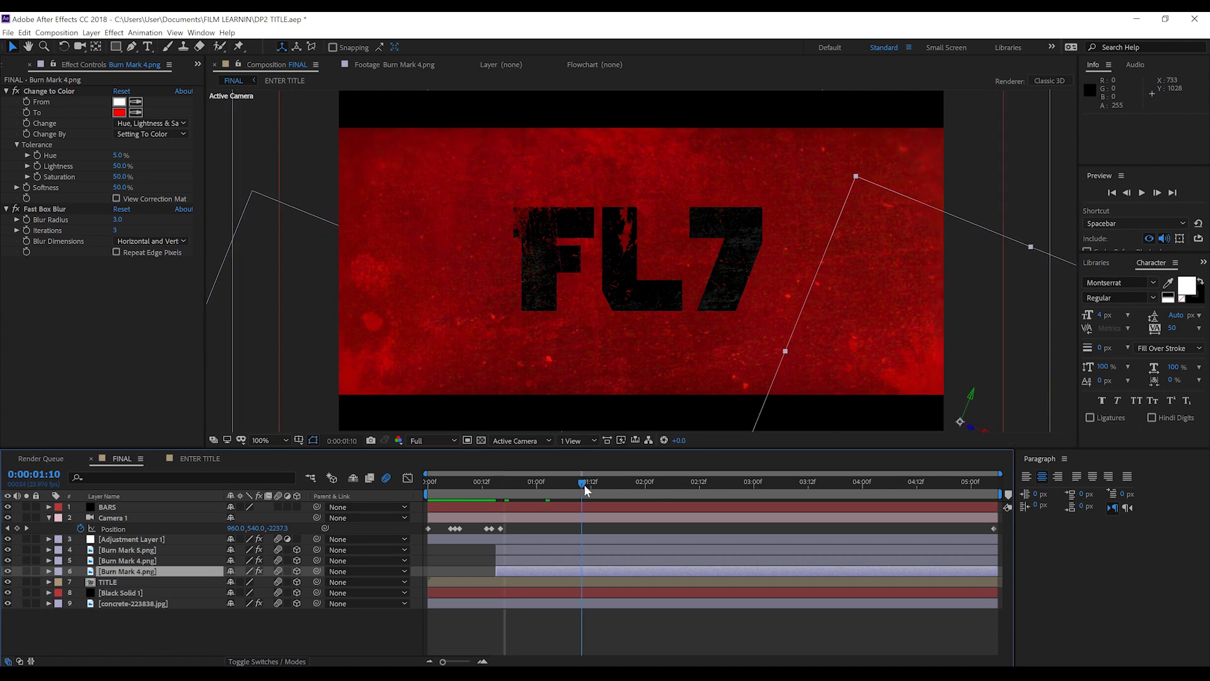
{"action": "left_click", "coordinate": [108, 582]}
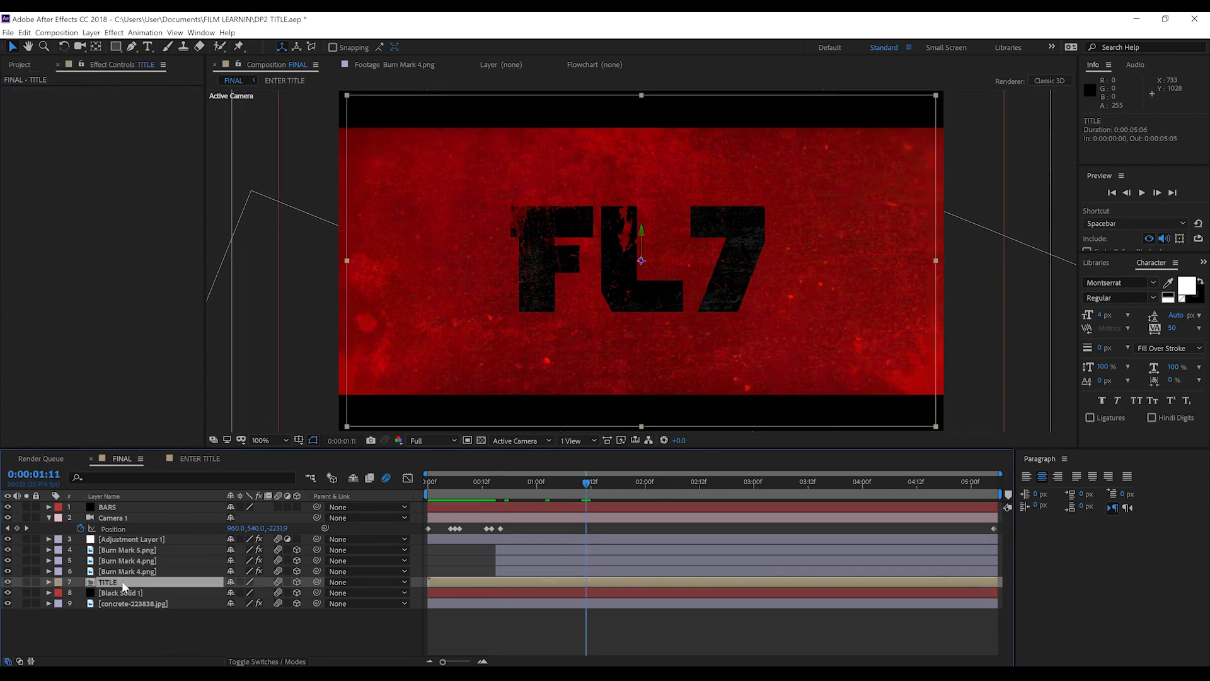
{"action": "left_click", "coordinate": [122, 591]}
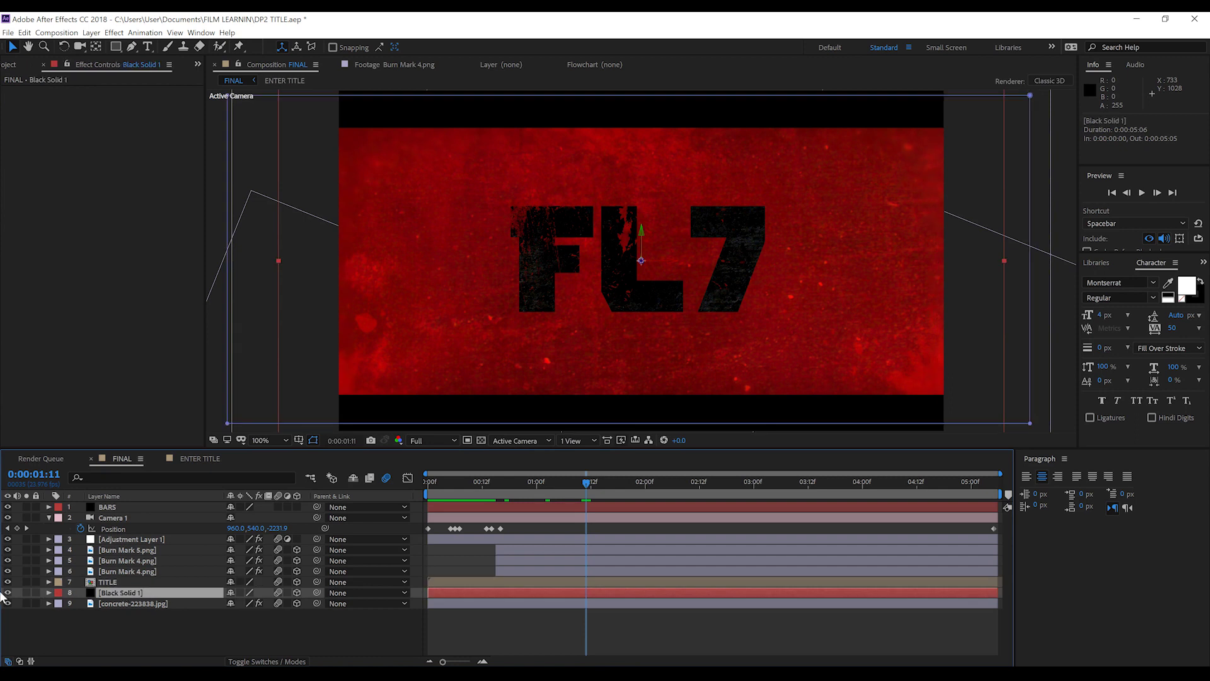
{"action": "left_click", "coordinate": [8, 594]}
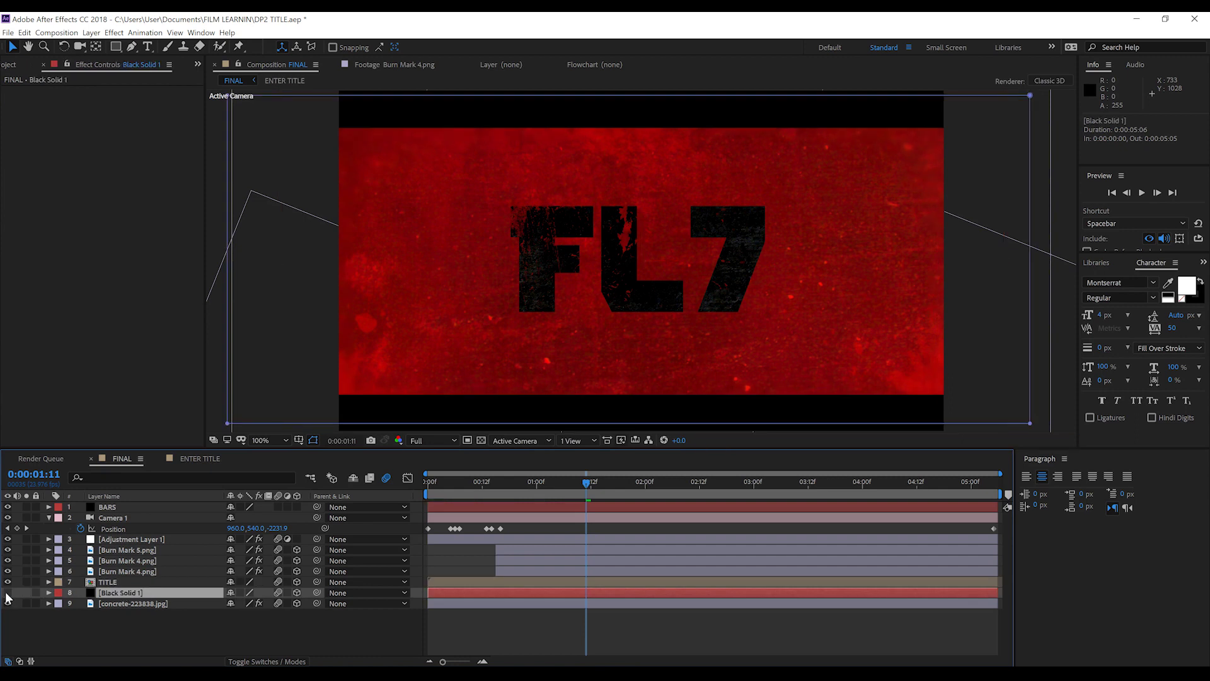
Step: Compare the concrete layer with and without its red effects, then show title-safe guides at frame 9
{"action": "left_click", "coordinate": [115, 603]}
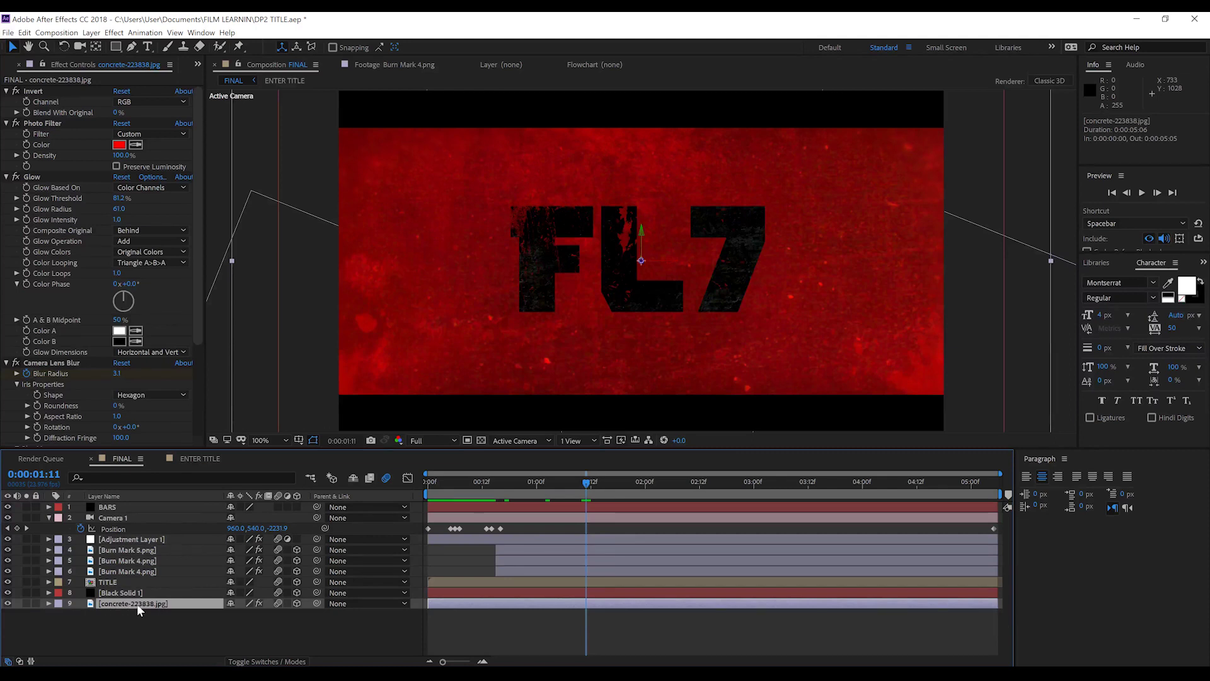
{"action": "left_click", "coordinate": [259, 603]}
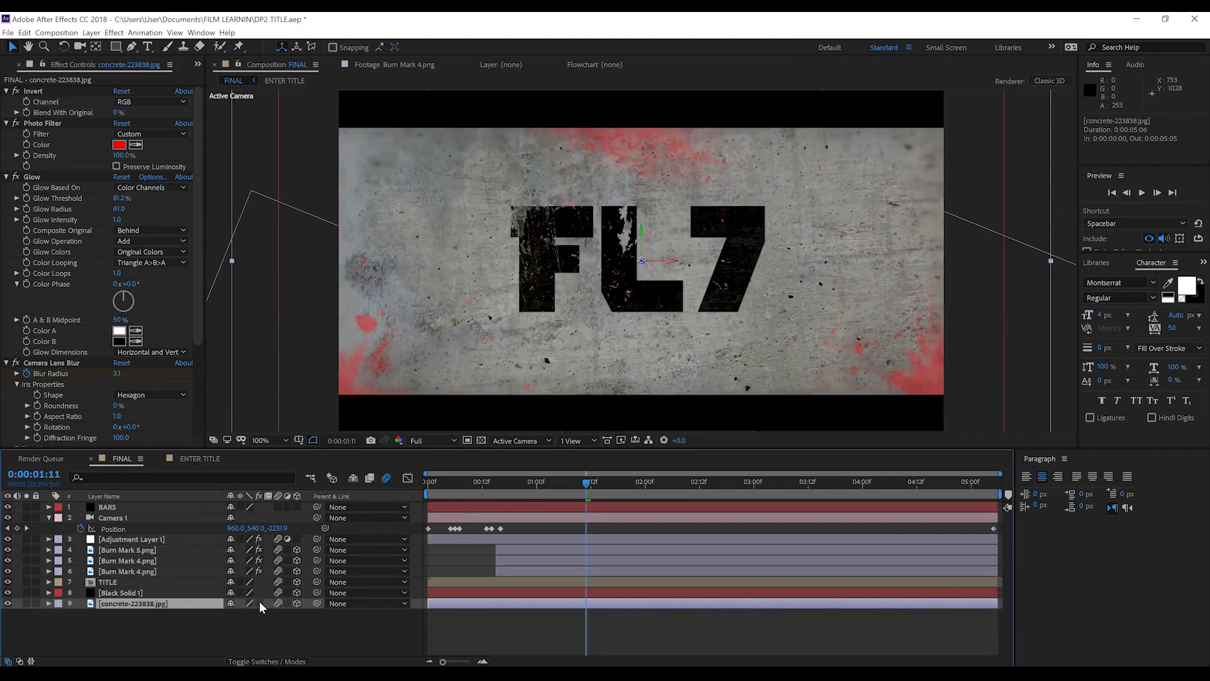
{"action": "left_click", "coordinate": [259, 603]}
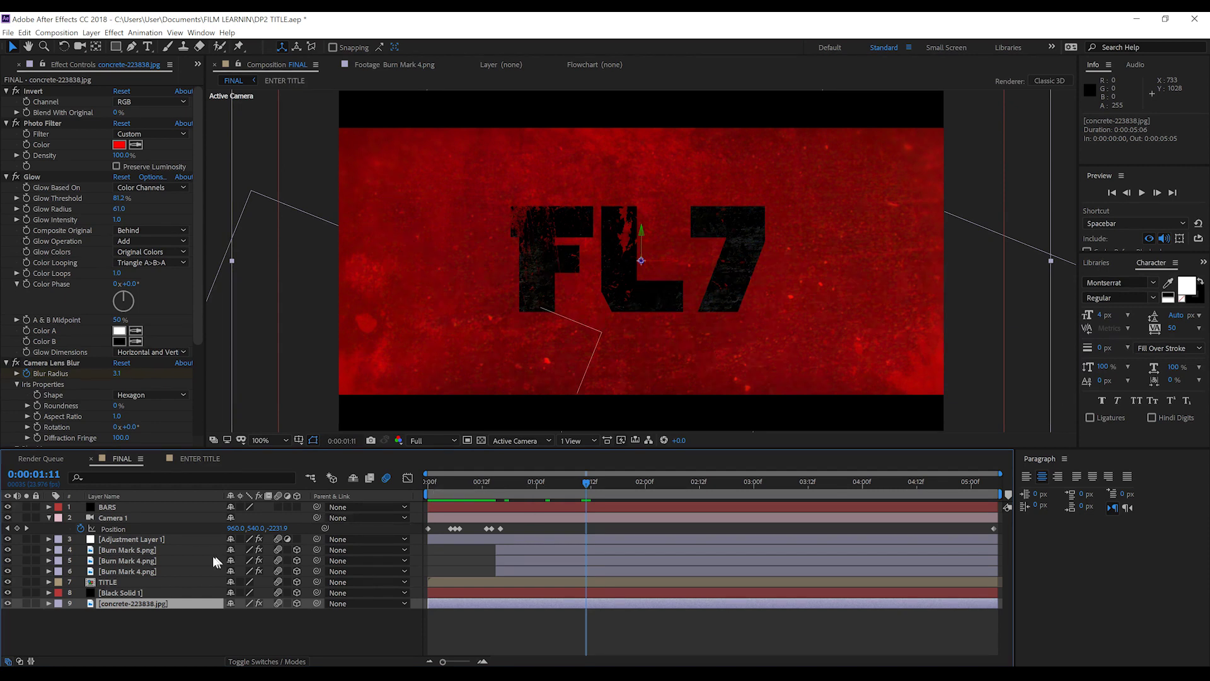
{"action": "key", "text": "apostrophe"}
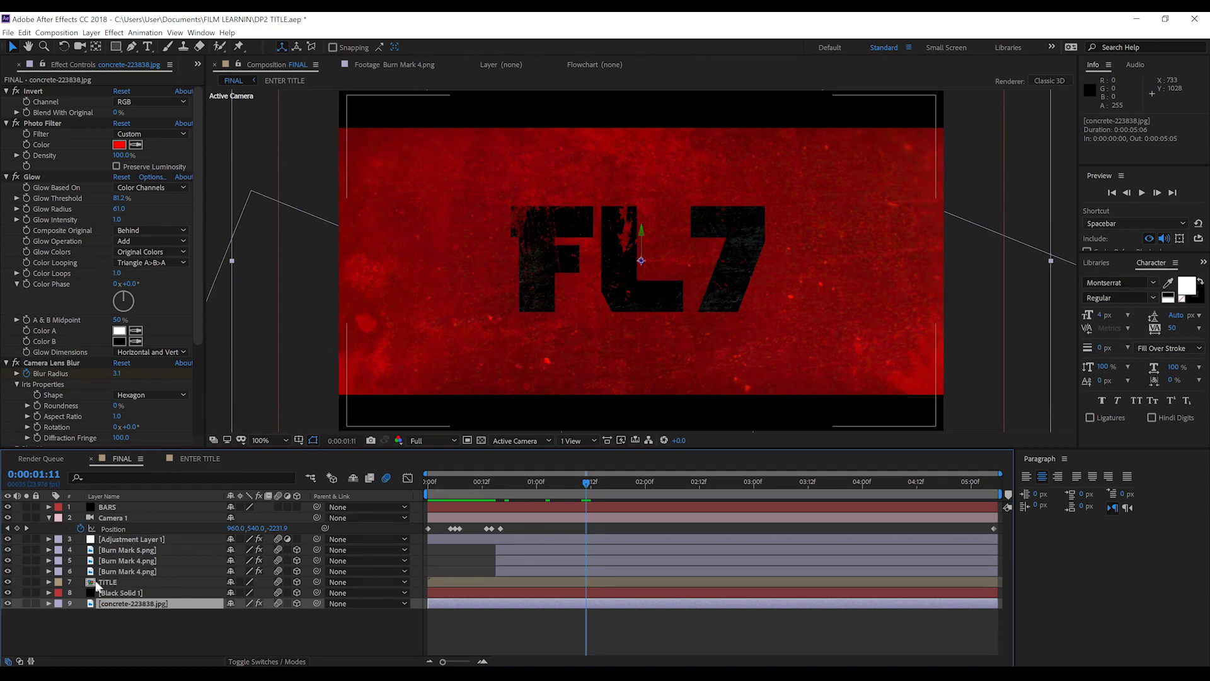
{"action": "left_click_drag", "start_coordinate": [448, 487], "coordinate": [498, 484]}
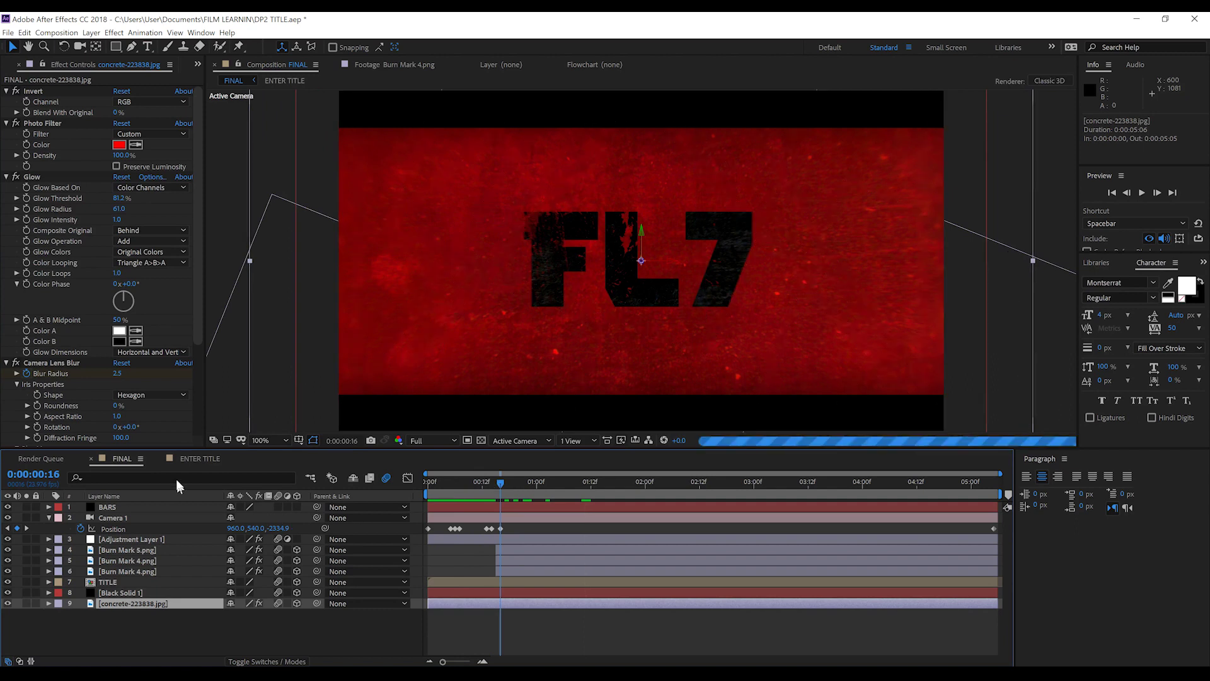
Step: Open the ENTER TITLE precomp and retype the 7 letter as 2
{"action": "left_click", "coordinate": [104, 583]}
{"action": "double_click", "coordinate": [104, 583]}
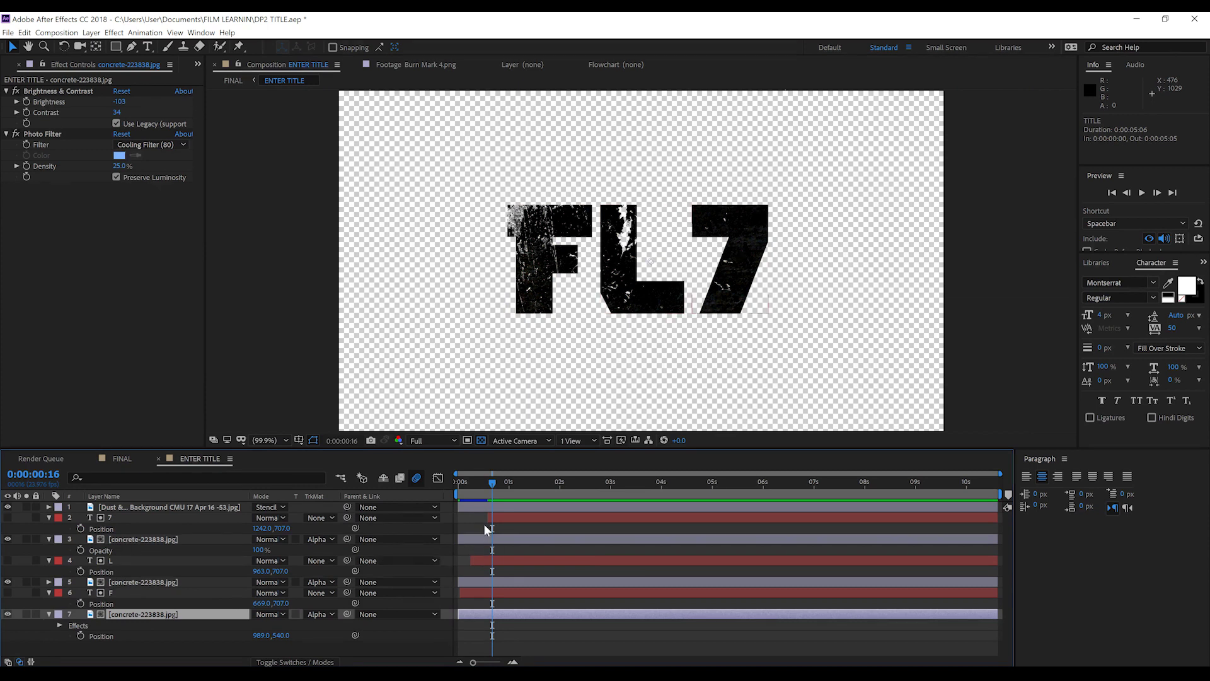
{"action": "mouse_move", "coordinate": [467, 485]}
{"action": "left_mouse_down"}
{"action": "mouse_move", "coordinate": [453, 486]}
{"action": "mouse_move", "coordinate": [489, 488]}
{"action": "left_mouse_up"}
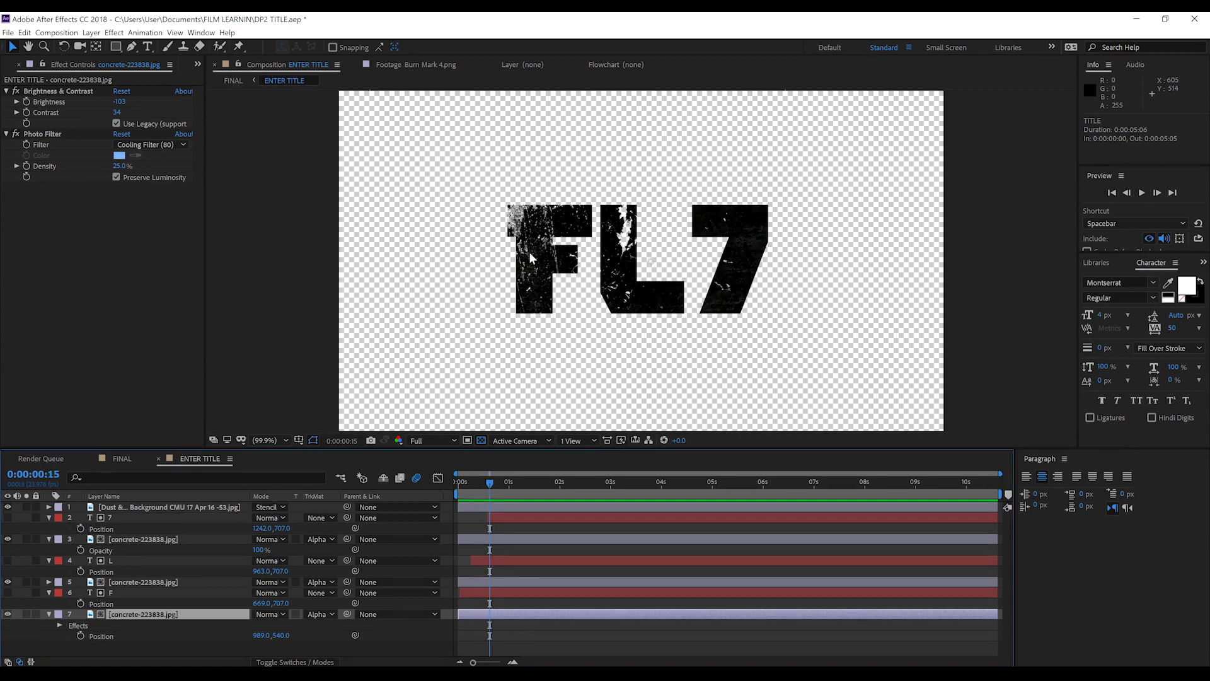
{"action": "left_click", "coordinate": [112, 519]}
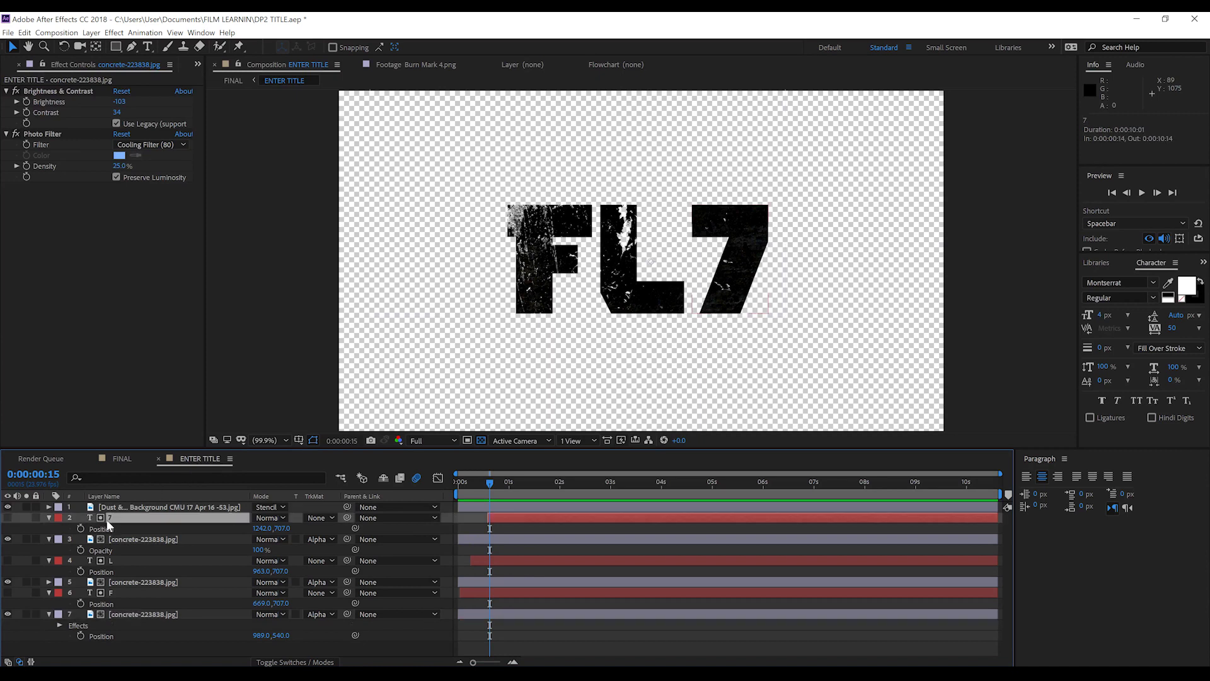
{"action": "left_click", "coordinate": [149, 47]}
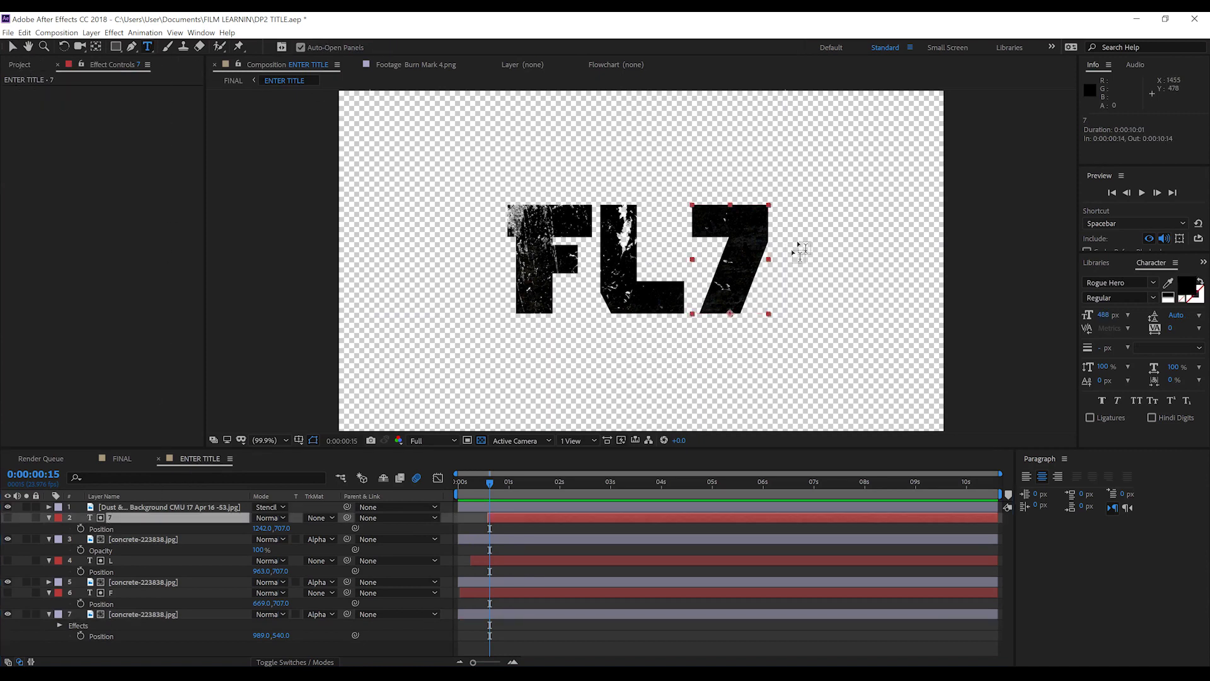
{"action": "left_click", "coordinate": [765, 247]}
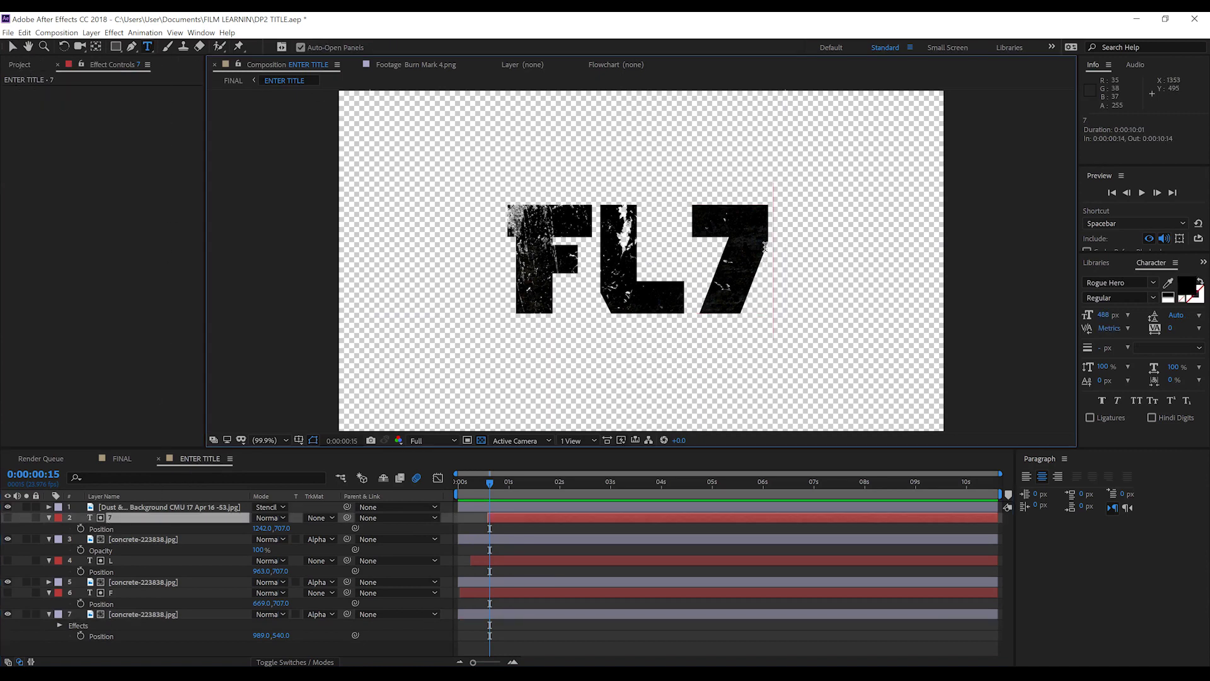
{"action": "key", "text": "BackSpace"}
{"action": "type", "text": "2"}
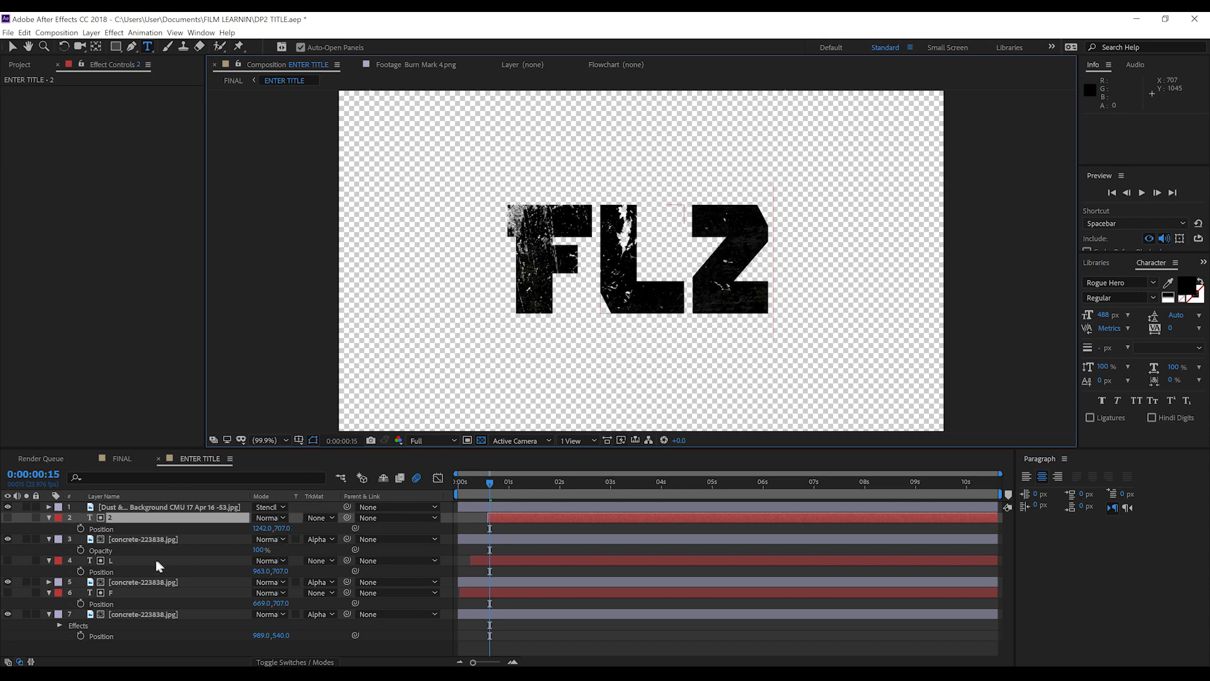
Step: Retype L as P and F as D, then shift the D layer left to X 633
{"action": "left_click", "coordinate": [111, 561]}
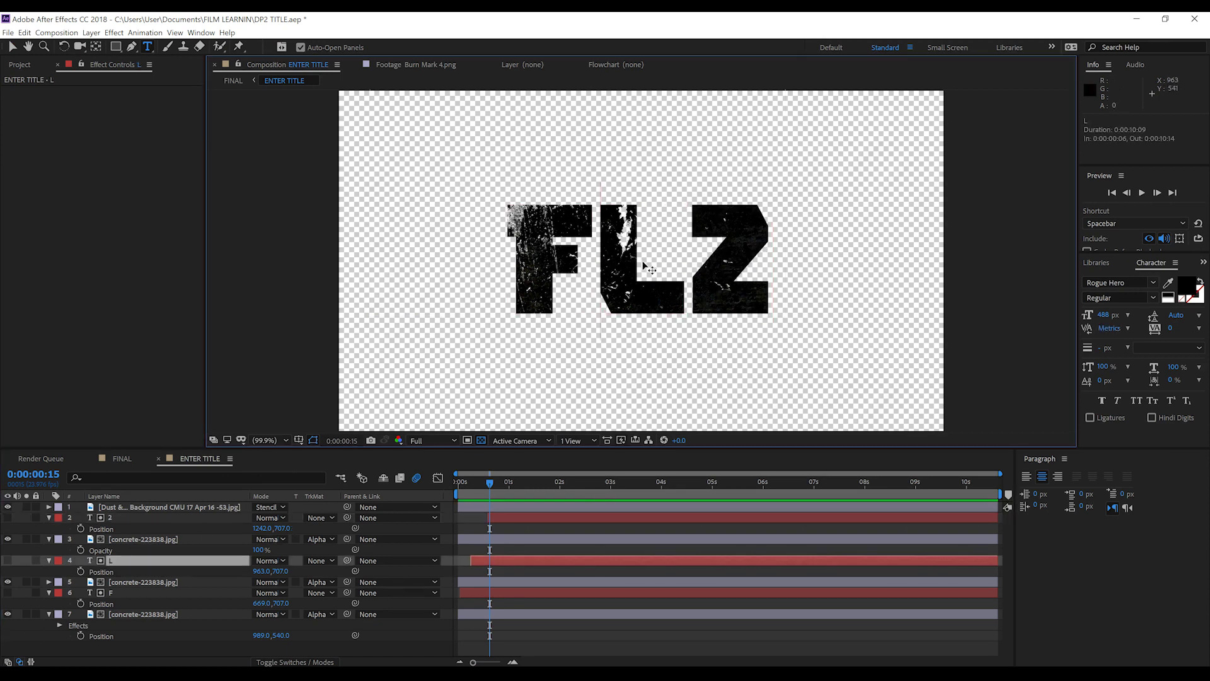
{"action": "key", "text": "Delete"}
{"action": "type", "text": "p"}
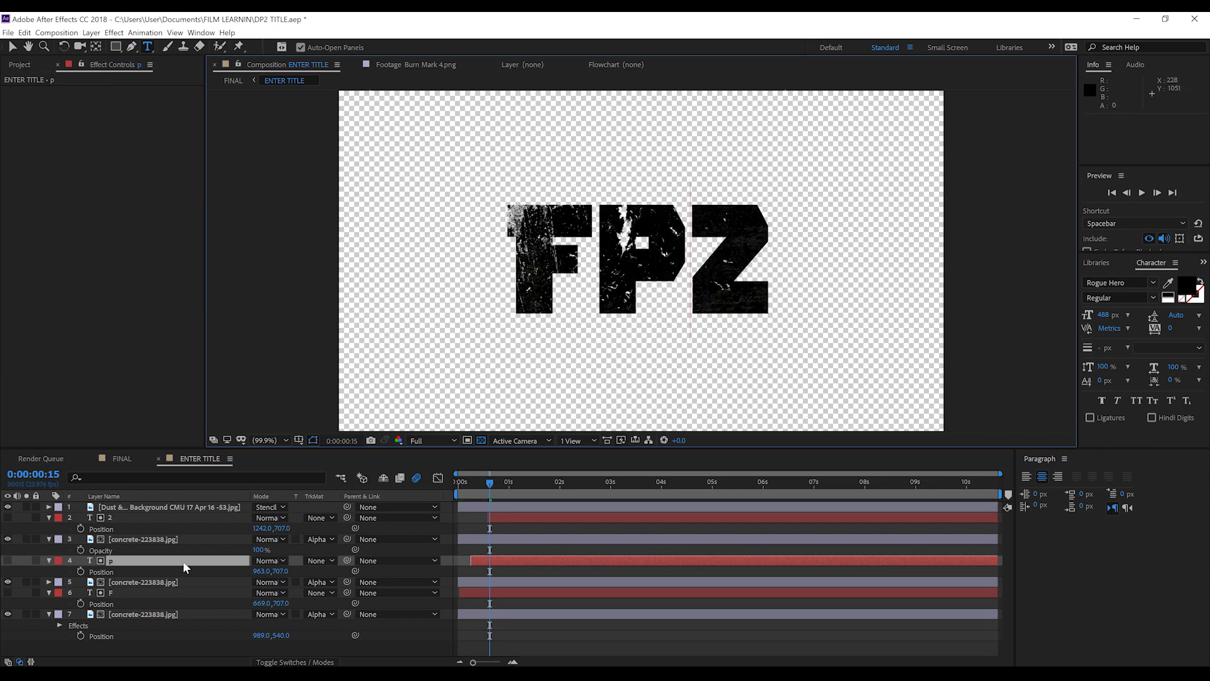
{"action": "left_click", "coordinate": [112, 593]}
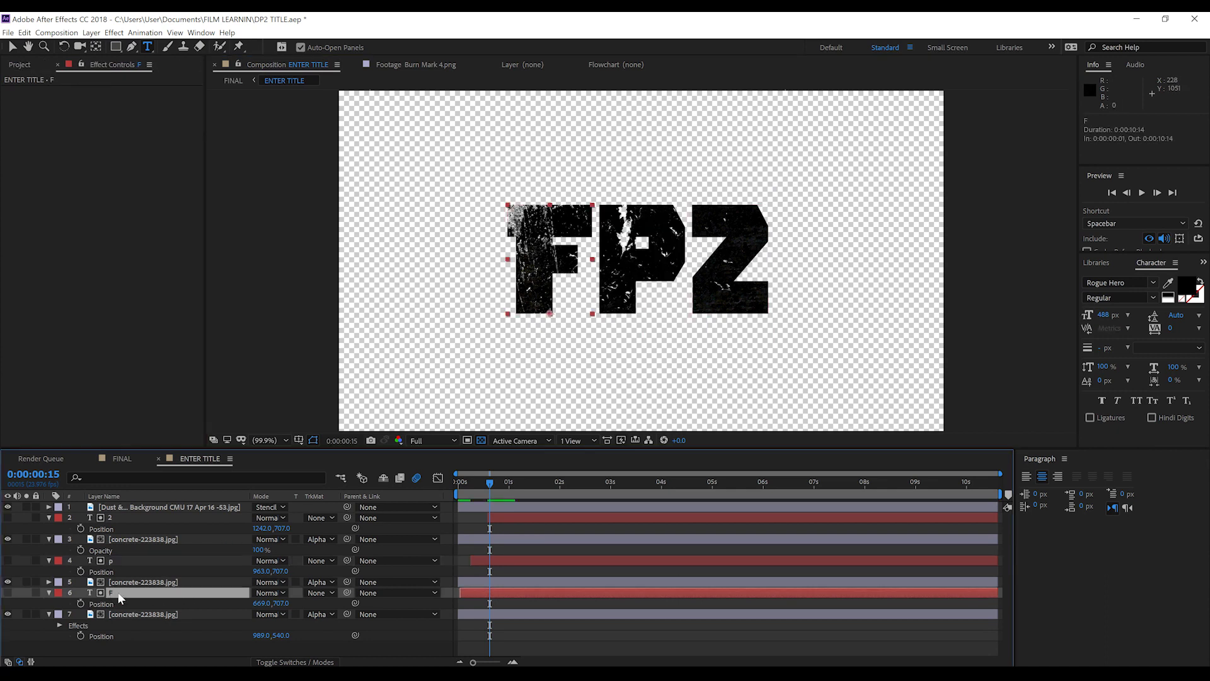
{"action": "double_click", "coordinate": [573, 271]}
{"action": "key", "text": "Delete"}
{"action": "type", "text": "D"}
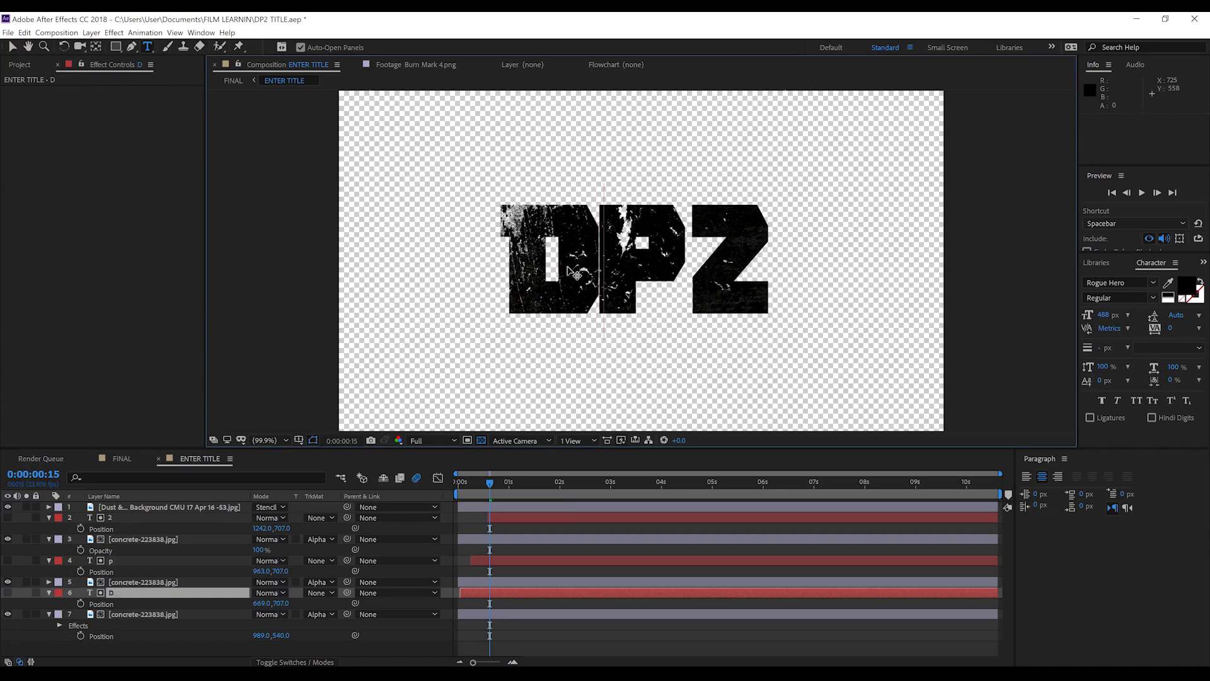
{"action": "left_click", "coordinate": [303, 459]}
{"action": "left_click_drag", "start_coordinate": [259, 603], "coordinate": [232, 603]}
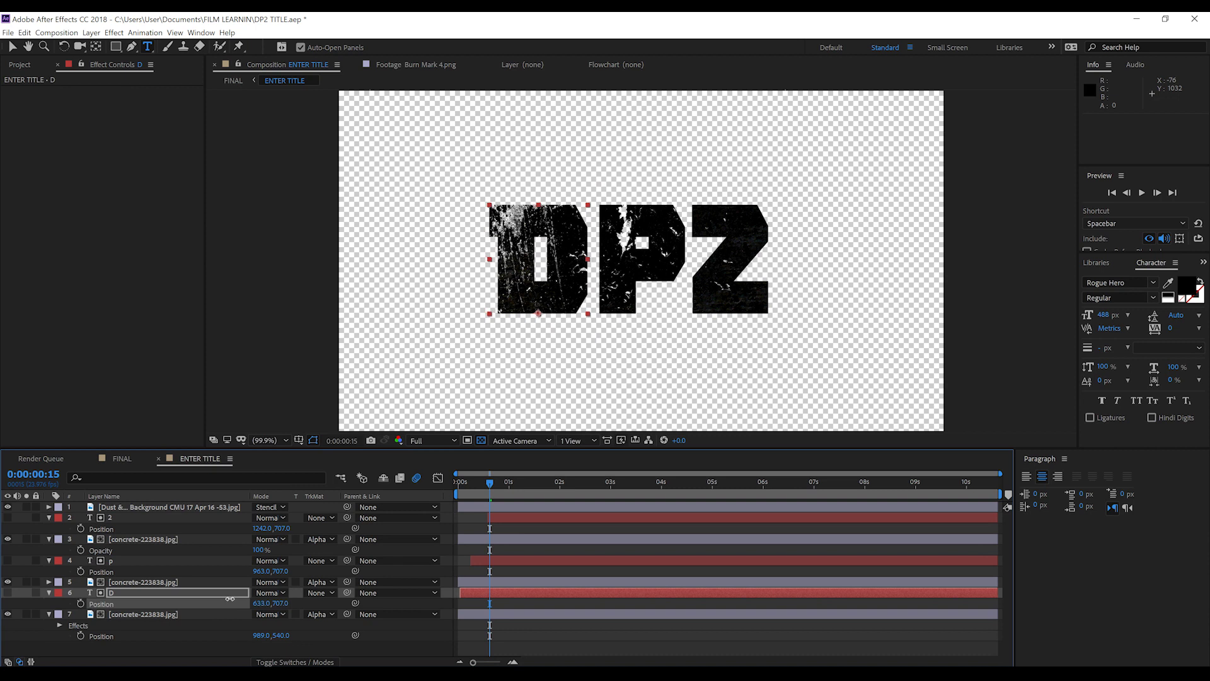
Step: Try scaling and moving the Dust & Scratches overlay, then undo both changes
{"action": "left_click", "coordinate": [188, 508]}
{"action": "key", "text": "s"}
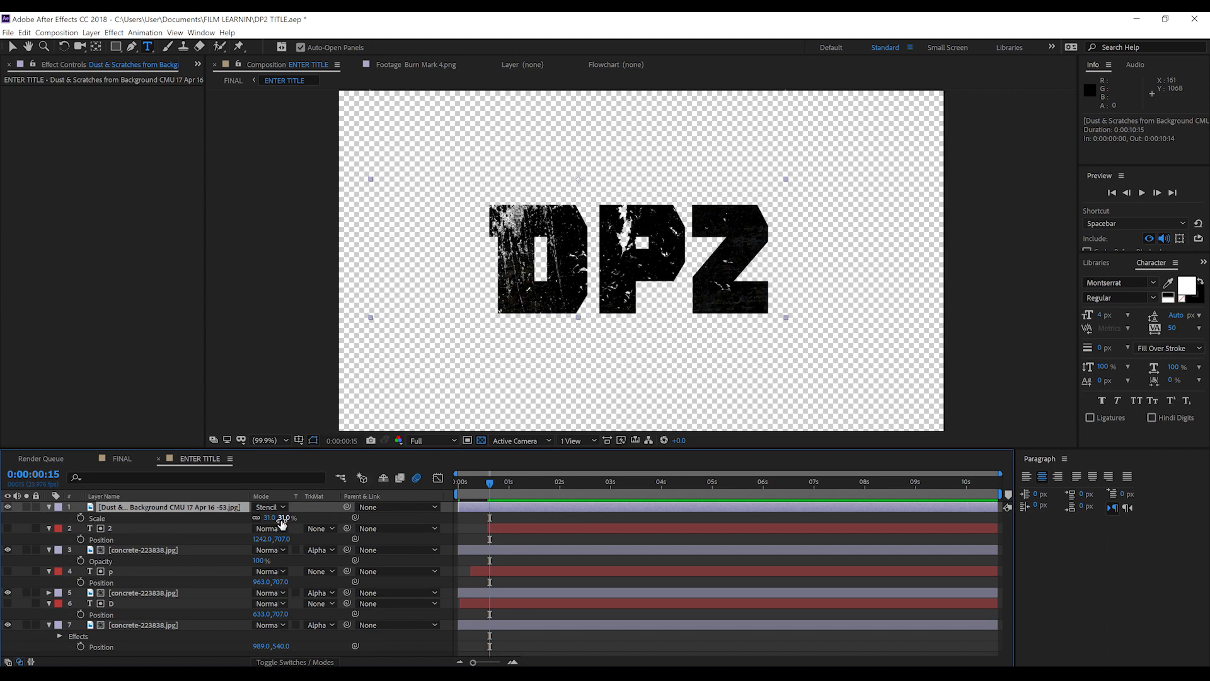
{"action": "mouse_move", "coordinate": [284, 518]}
{"action": "left_mouse_down"}
{"action": "mouse_move", "coordinate": [303, 519]}
{"action": "mouse_move", "coordinate": [285, 522]}
{"action": "left_mouse_up"}
{"action": "key", "text": "ctrl+z"}
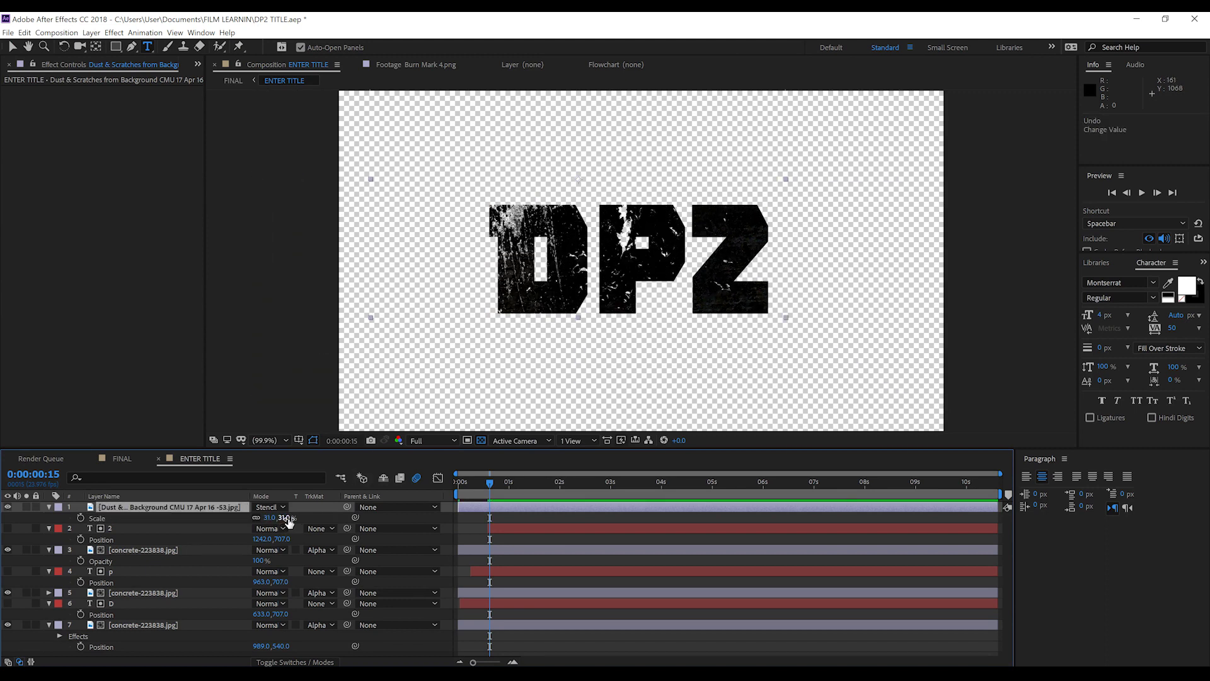
{"action": "key", "text": "v"}
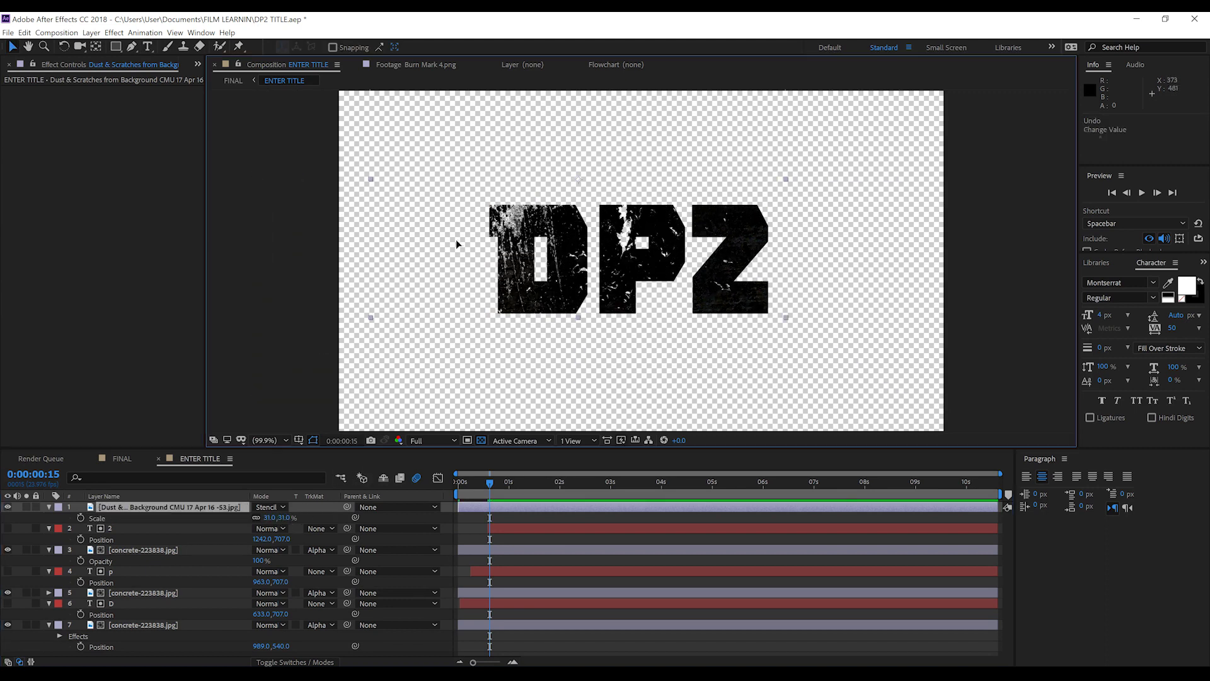
{"action": "left_click_drag", "start_coordinate": [456, 240], "coordinate": [477, 262]}
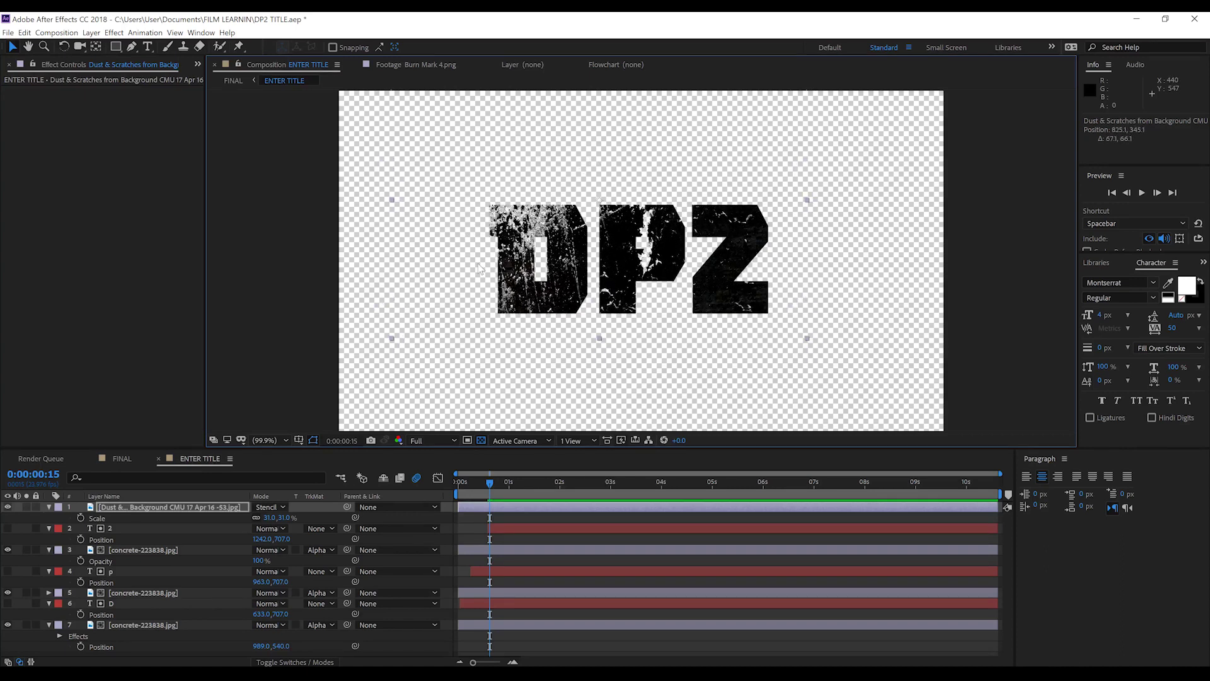
{"action": "key", "text": "ctrl+z"}
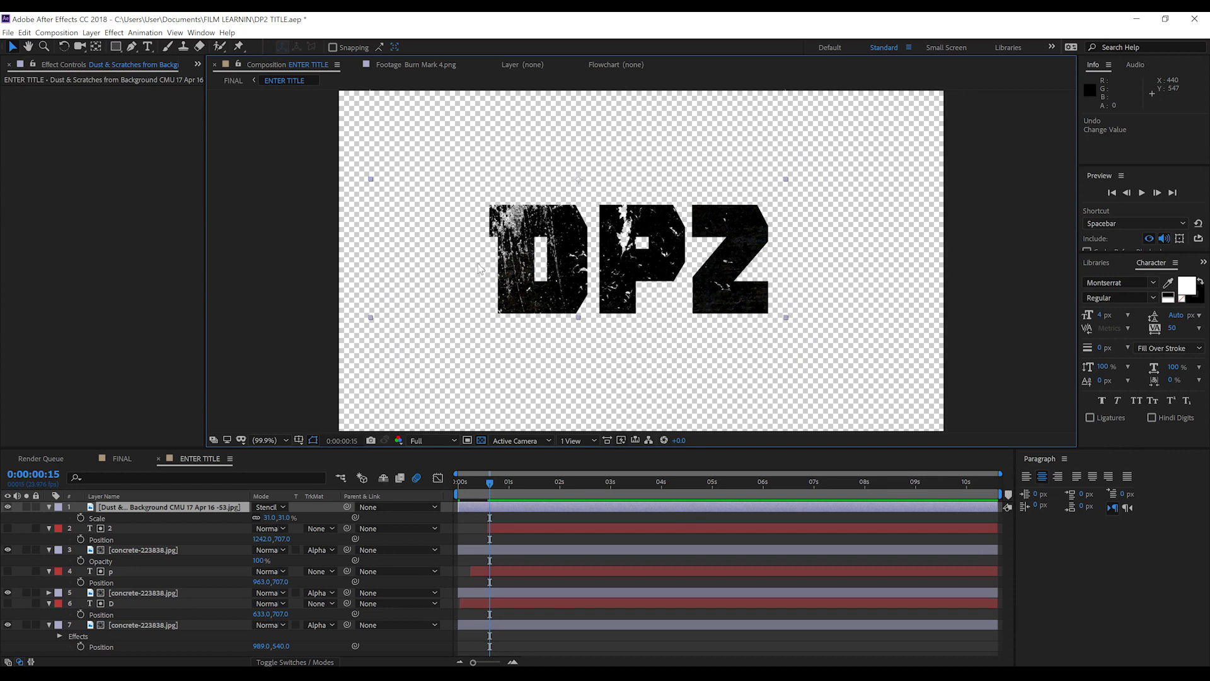
Step: Adjust the concrete texture layer's Brightness & Contrast, bringing brightness to -99
{"action": "left_click", "coordinate": [153, 549]}
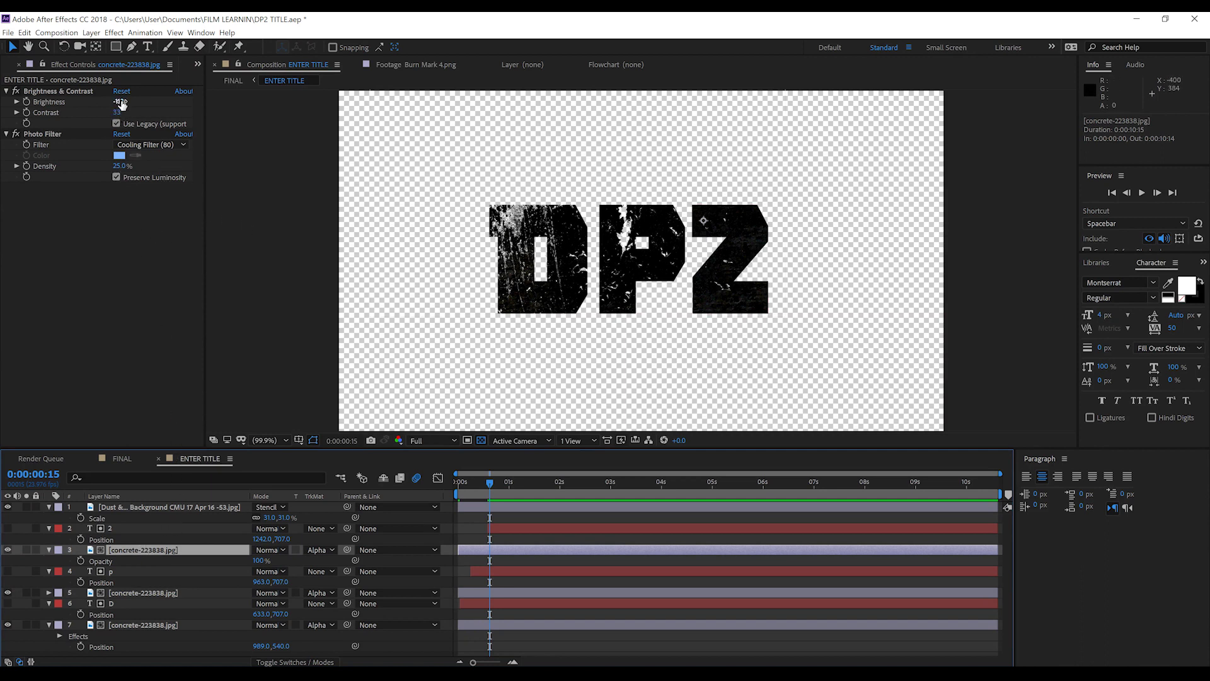
{"action": "left_click_drag", "start_coordinate": [120, 101], "coordinate": [149, 102]}
{"action": "left_click_drag", "start_coordinate": [138, 102], "coordinate": [146, 102]}
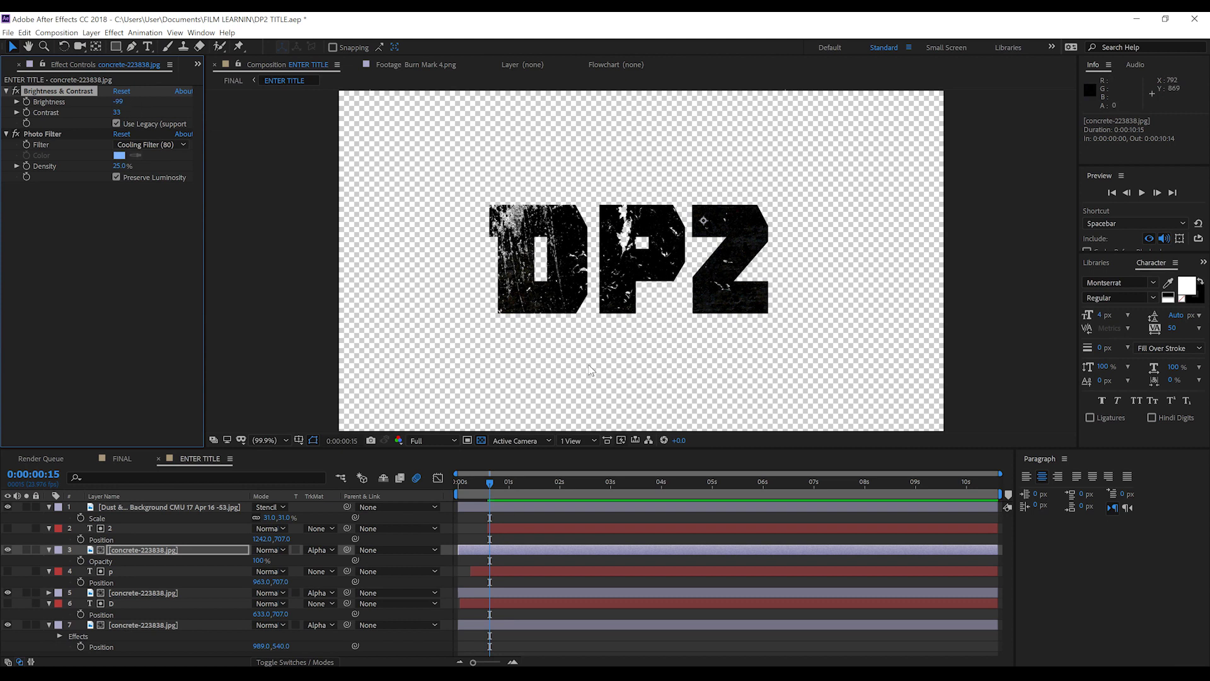
Step: Switch to the FINAL comp and preview the camera animation with the DP2 title
{"action": "left_click", "coordinate": [123, 458]}
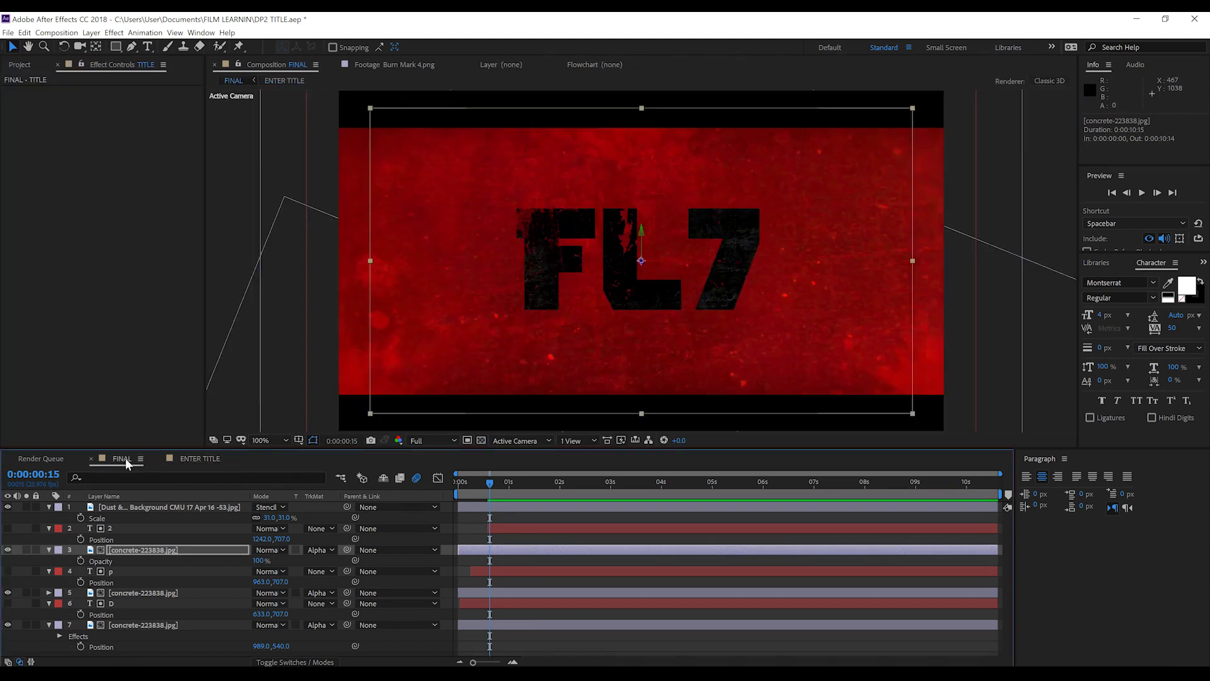
{"action": "key", "text": "space"}
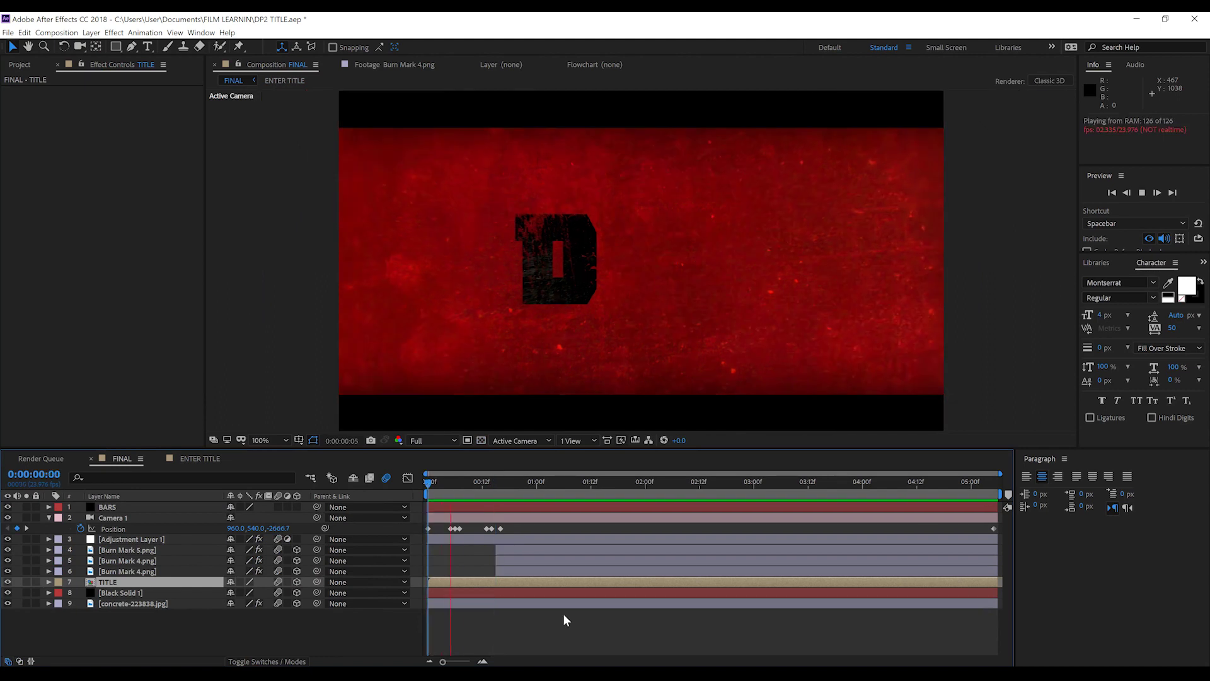